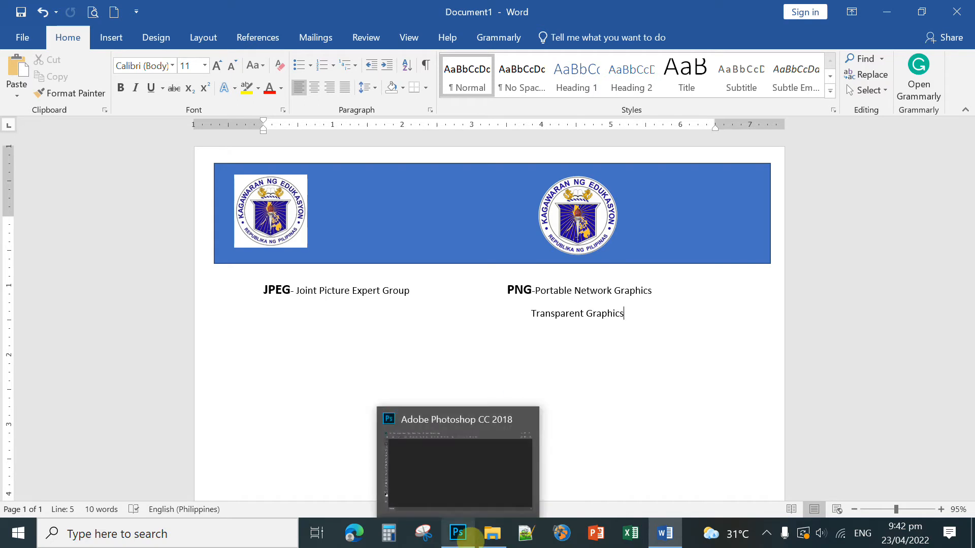
Step: Switch to Photoshop and create a new document 3 inches wide and 3 inches high
{"action": "left_click", "coordinate": [458, 533]}
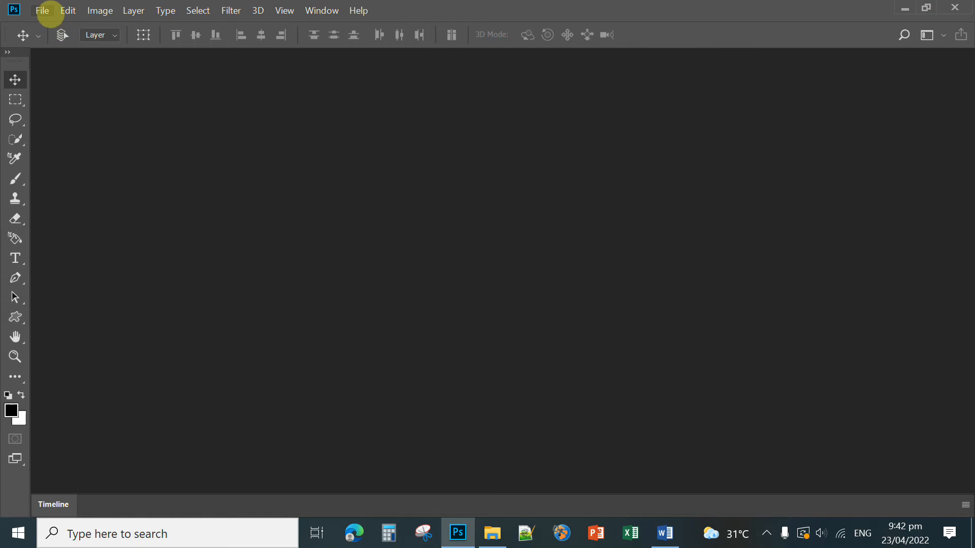
{"action": "left_click", "coordinate": [46, 11]}
{"action": "left_click", "coordinate": [60, 26]}
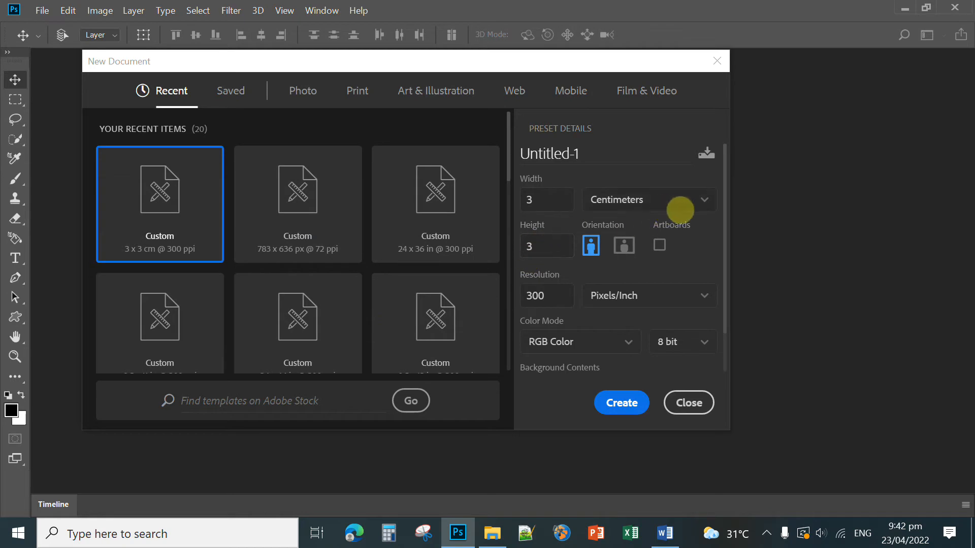
{"action": "left_click", "coordinate": [708, 207]}
{"action": "left_click", "coordinate": [609, 254]}
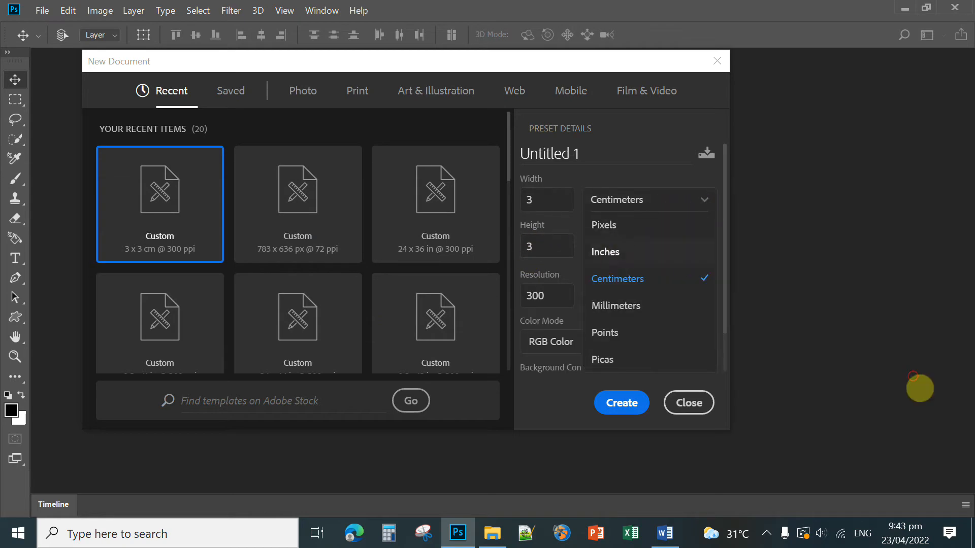
{"action": "double_click", "coordinate": [561, 203]}
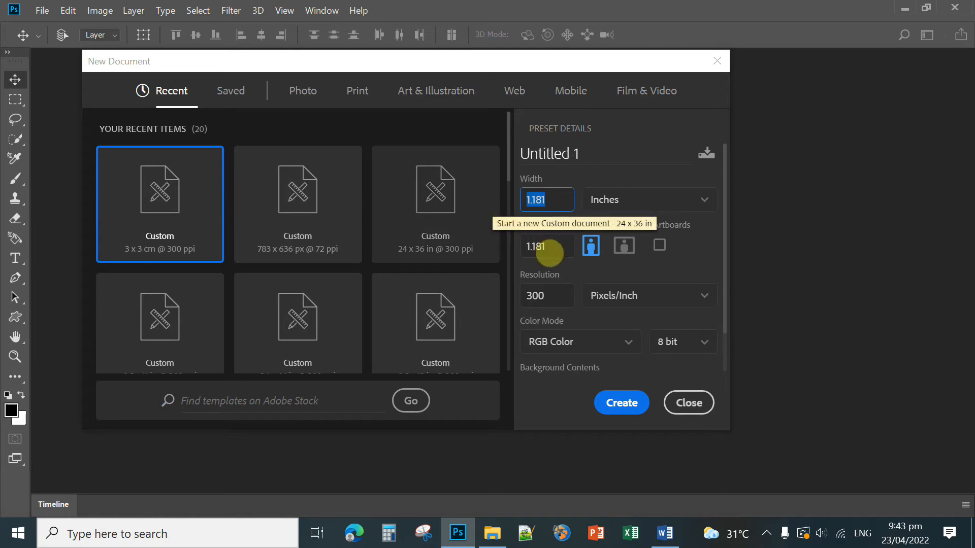
{"action": "type", "text": "3"}
{"action": "key", "text": "Tab"}
{"action": "type", "text": "3"}
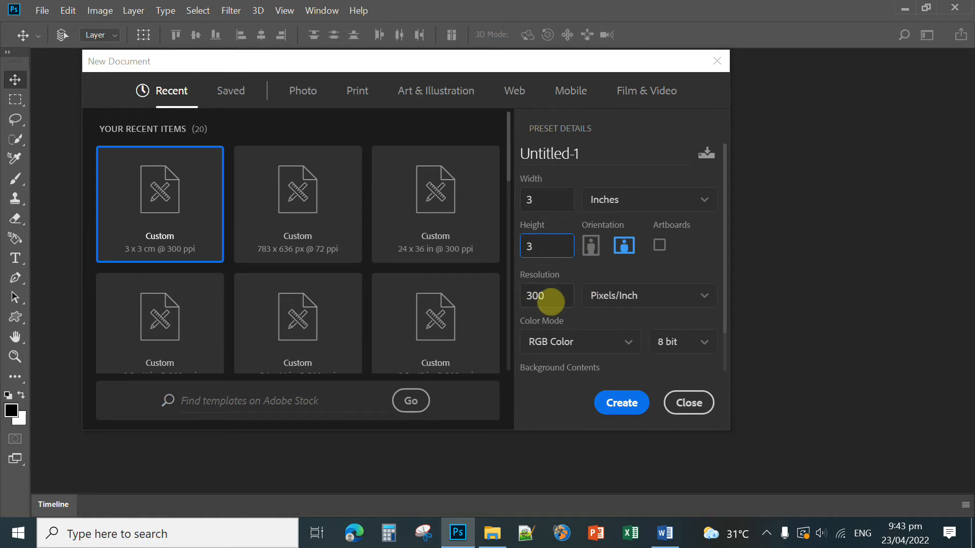
{"action": "left_click", "coordinate": [628, 412]}
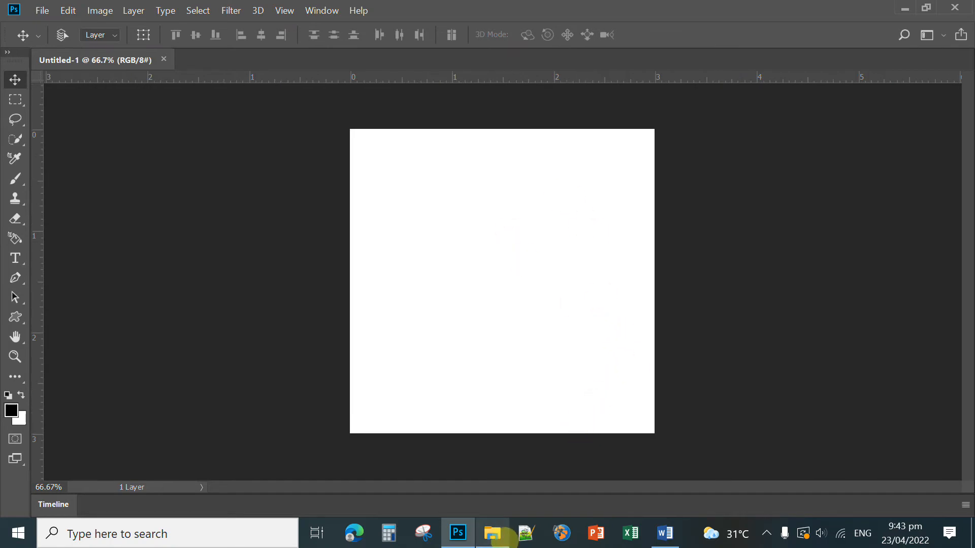
Step: Place the "logo" image from the "! tarp tutor" folder into the new document and centre it on the canvas
{"action": "left_click", "coordinate": [492, 533]}
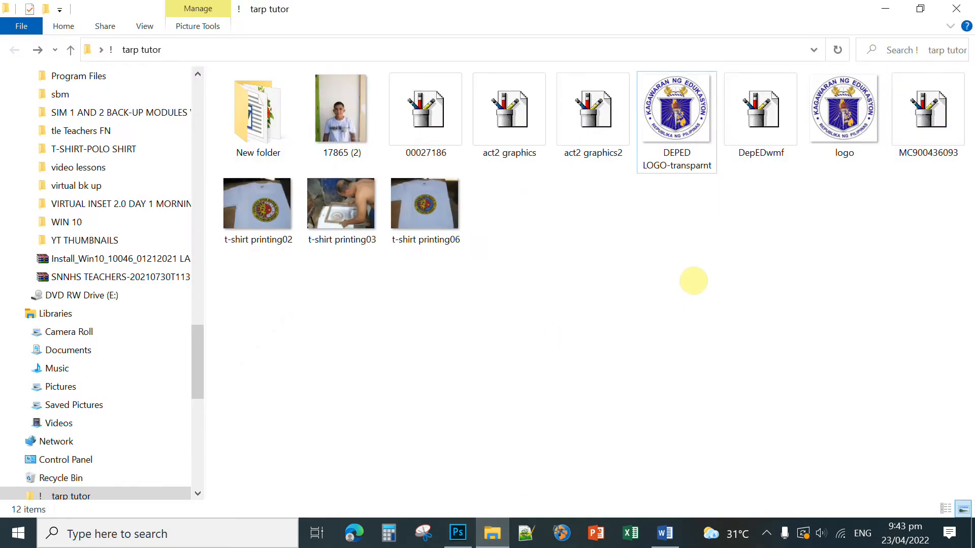
{"action": "left_click", "coordinate": [853, 120]}
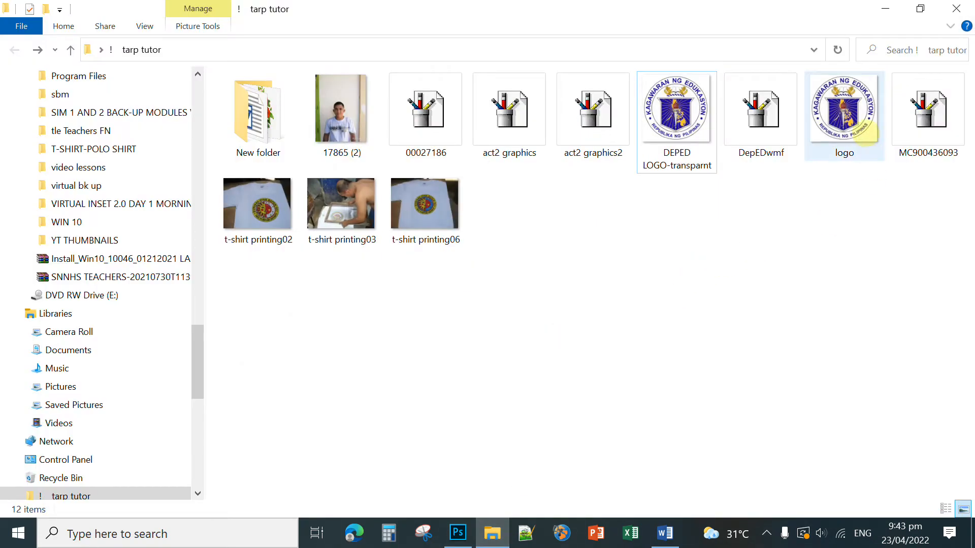
{"action": "left_click_drag", "start_coordinate": [853, 120], "coordinate": [462, 546]}
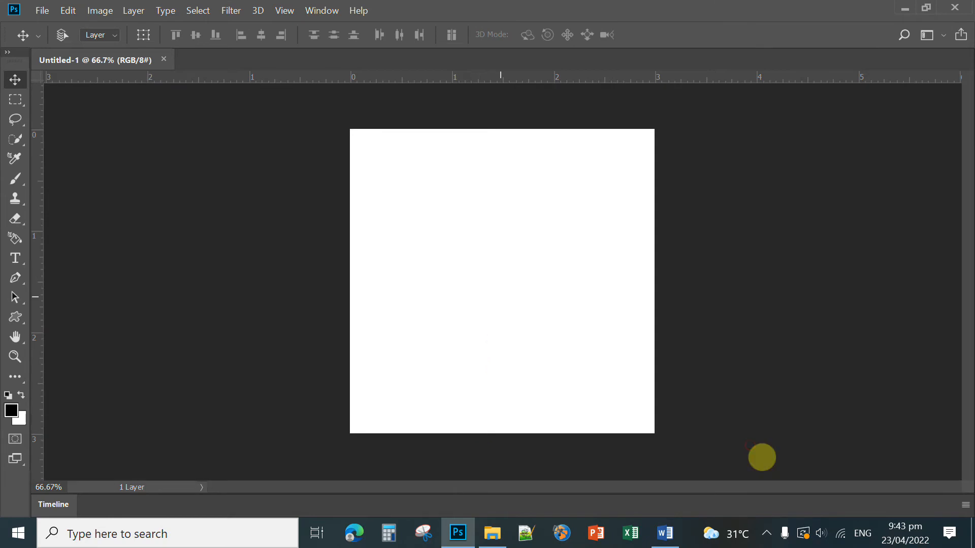
{"action": "left_click_drag", "start_coordinate": [762, 458], "coordinate": [516, 244]}
{"action": "left_click_drag", "start_coordinate": [569, 201], "coordinate": [537, 264]}
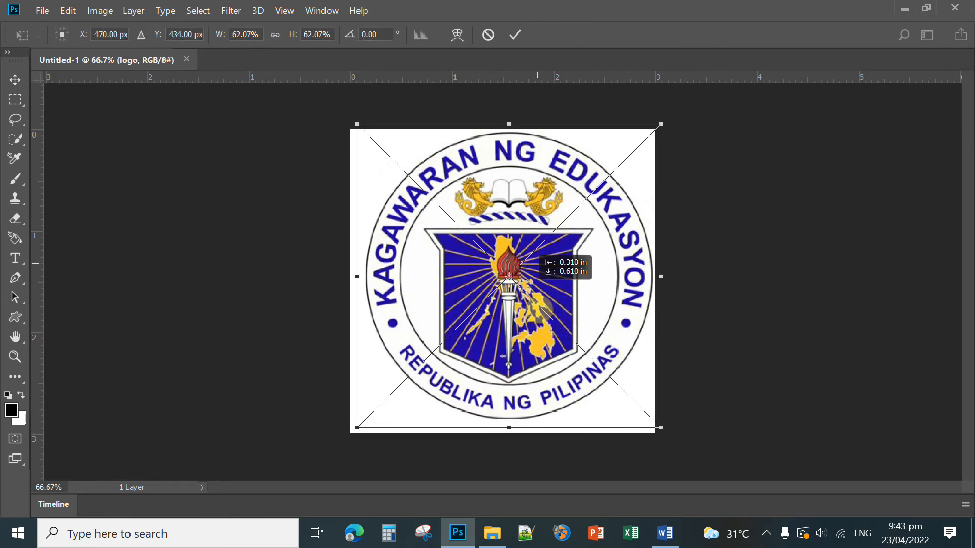
{"action": "left_click_drag", "start_coordinate": [539, 308], "coordinate": [534, 307]}
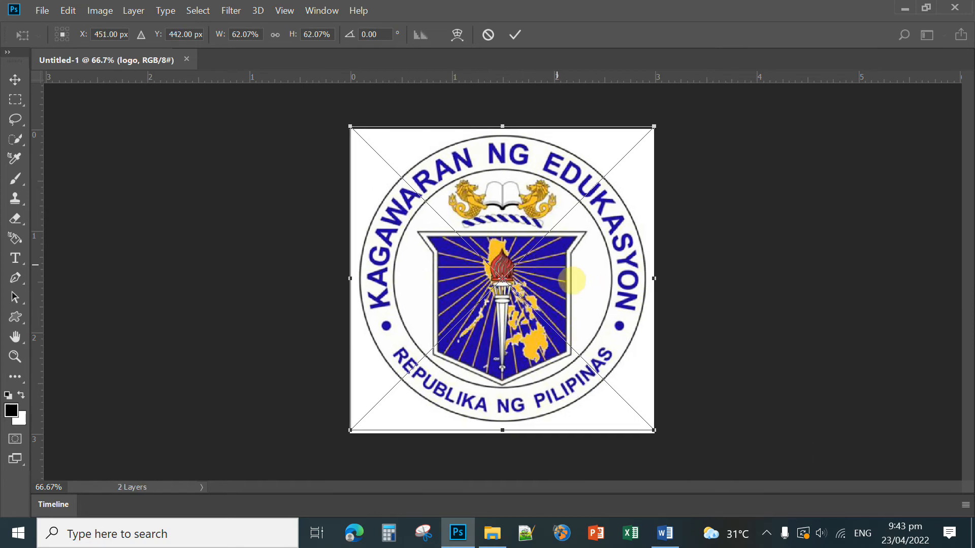
{"action": "key", "text": "Return"}
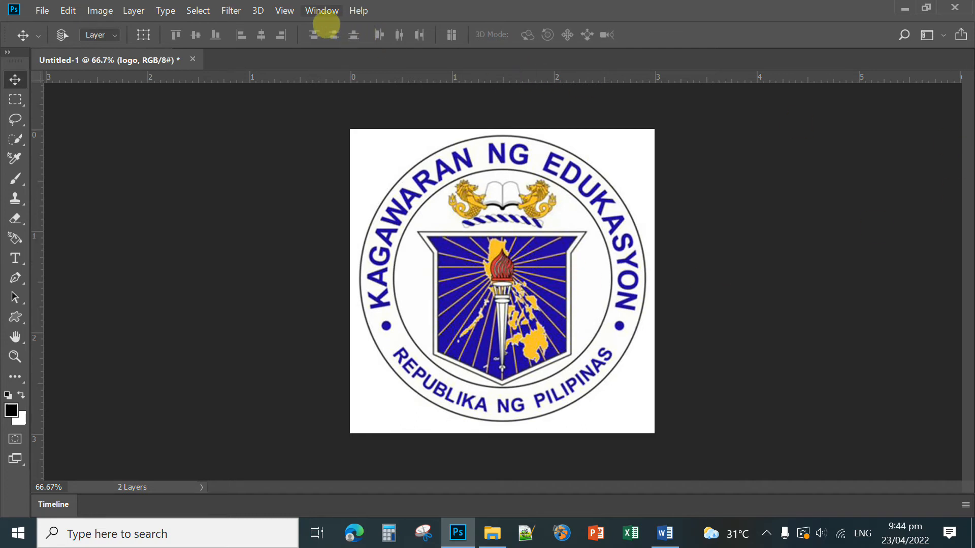
Step: Rasterize the logo layer and hide the Background layer
{"action": "left_click", "coordinate": [323, 11]}
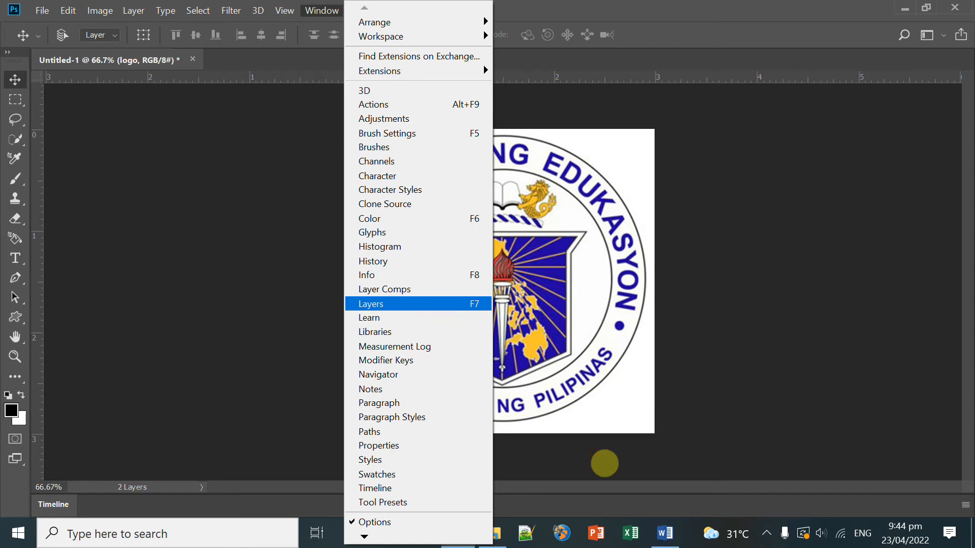
{"action": "left_click", "coordinate": [401, 304]}
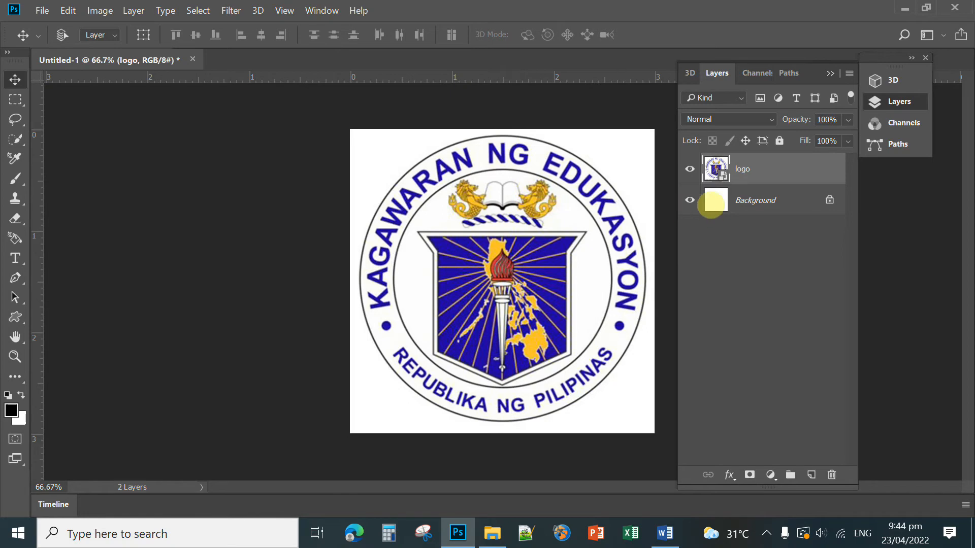
{"action": "right_click", "coordinate": [718, 168]}
{"action": "right_click", "coordinate": [758, 169]}
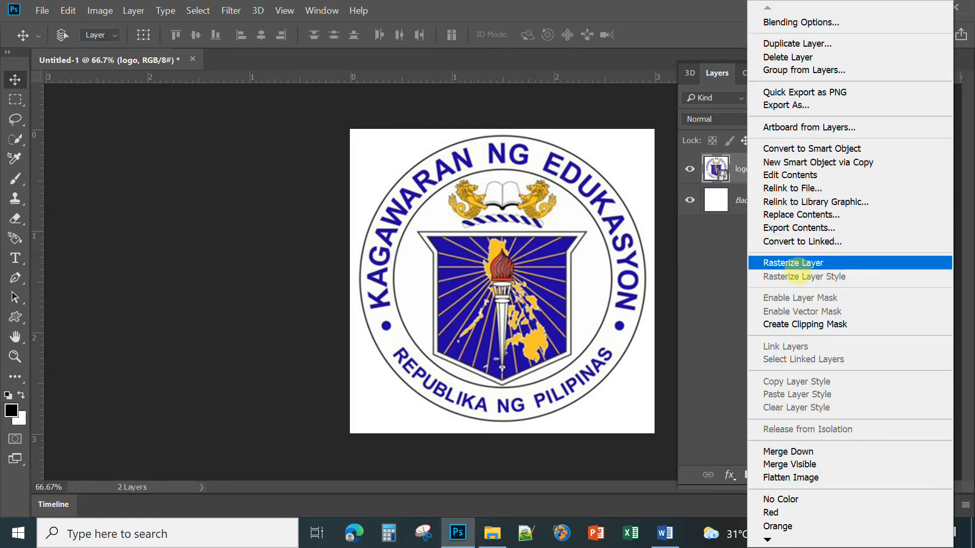
{"action": "left_click", "coordinate": [798, 264]}
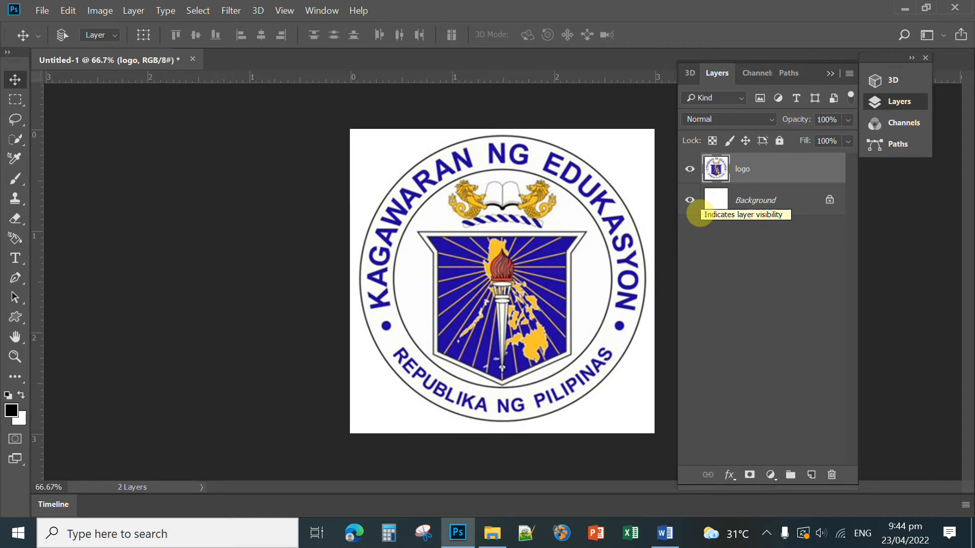
{"action": "left_click", "coordinate": [689, 200]}
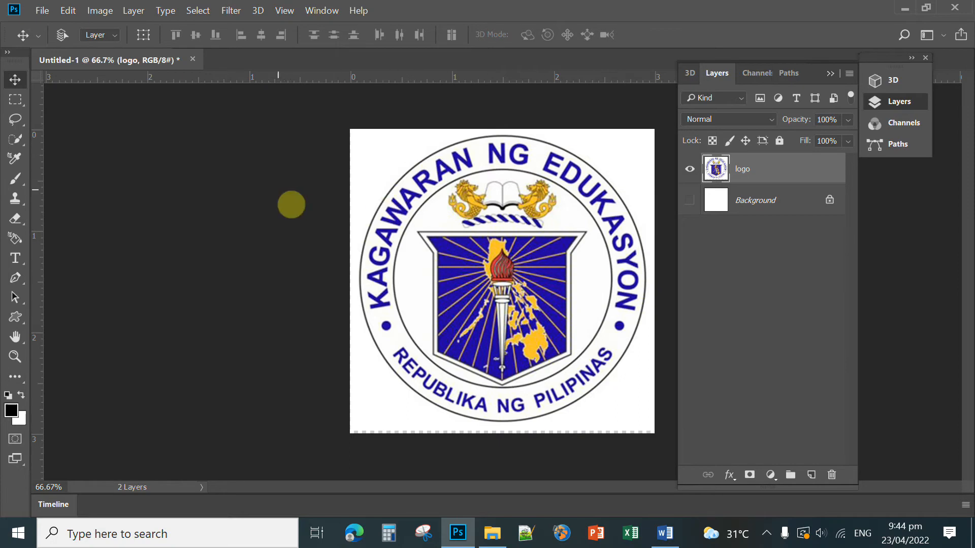
Step: Make a circular selection about 2.88 inches in diameter around the outer ring of the seal with the Elliptical Marquee tool
{"action": "left_click", "coordinate": [25, 106]}
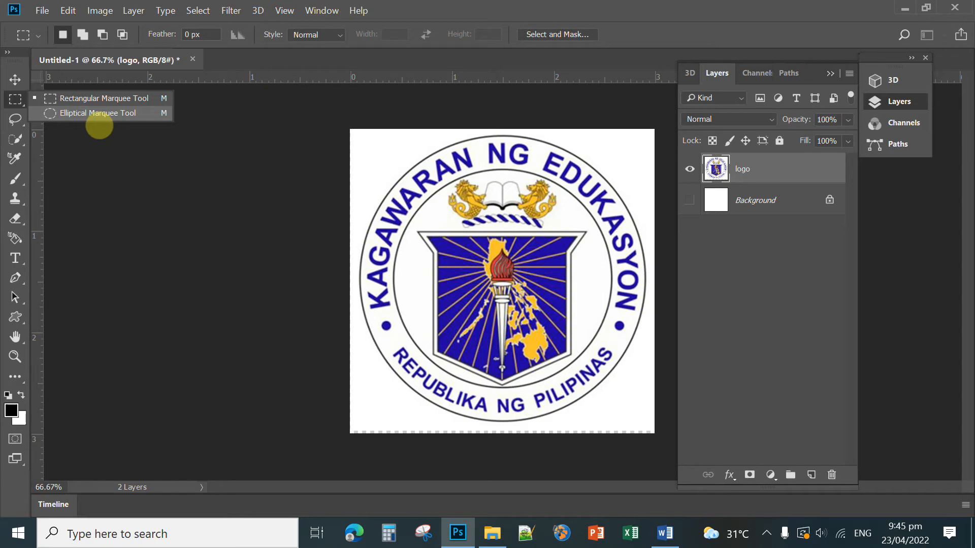
{"action": "left_click", "coordinate": [99, 113]}
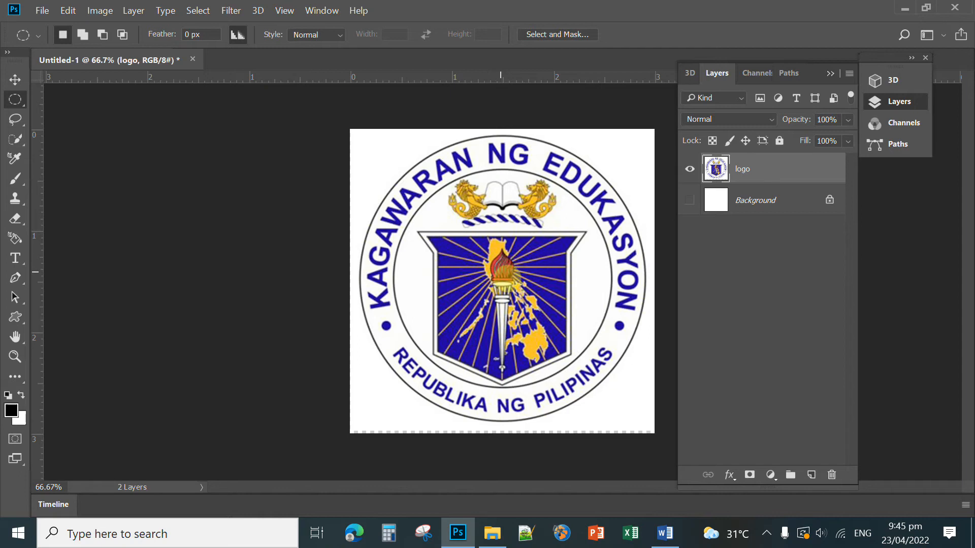
{"action": "left_click_drag", "start_coordinate": [499, 275], "coordinate": [648, 446]}
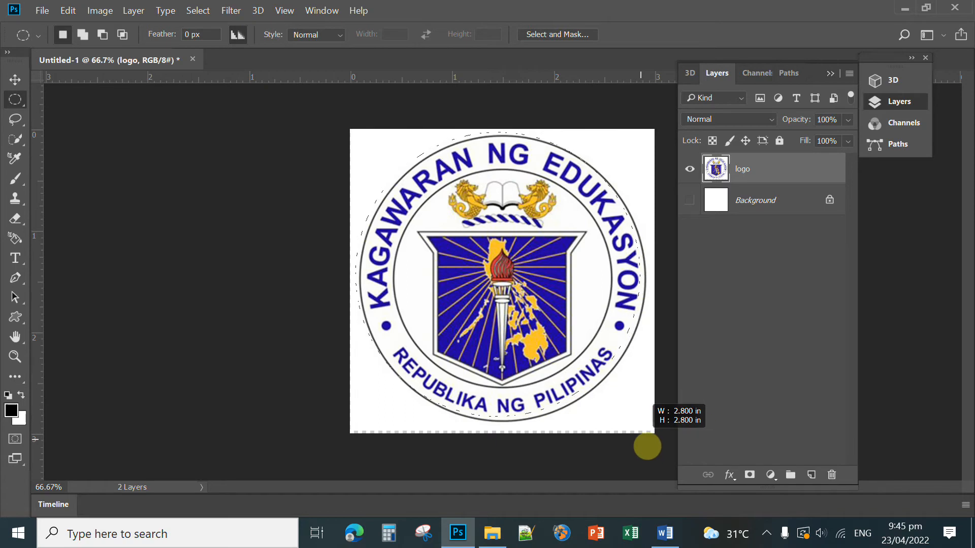
{"action": "left_click_drag", "start_coordinate": [647, 447], "coordinate": [648, 442]}
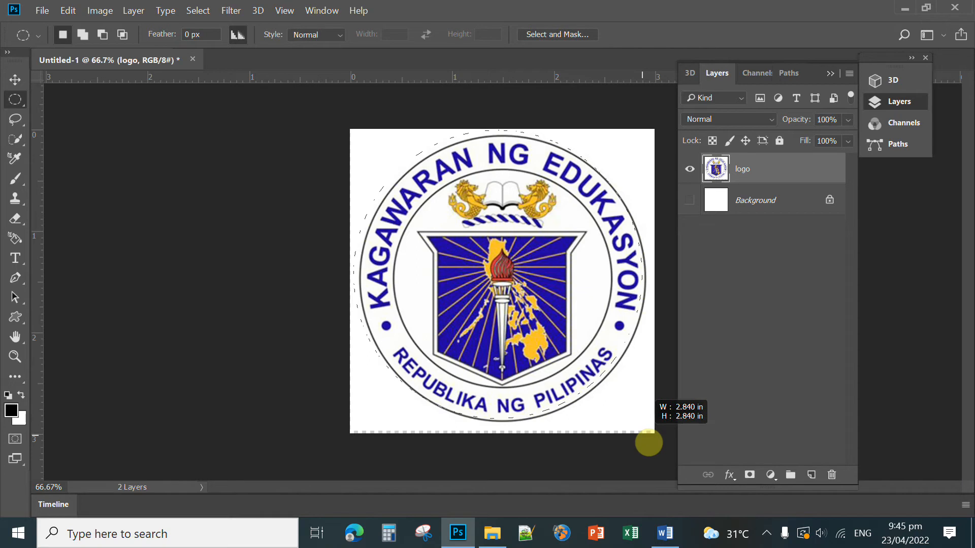
{"action": "key", "text": "space"}
{"action": "left_click_drag", "start_coordinate": [649, 442], "coordinate": [652, 447]}
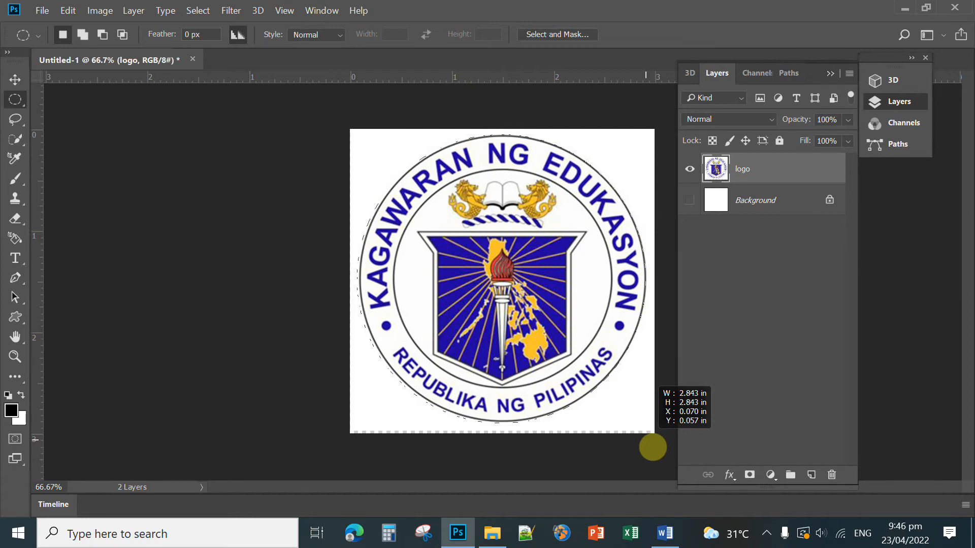
{"action": "left_click_drag", "start_coordinate": [652, 447], "coordinate": [654, 449]}
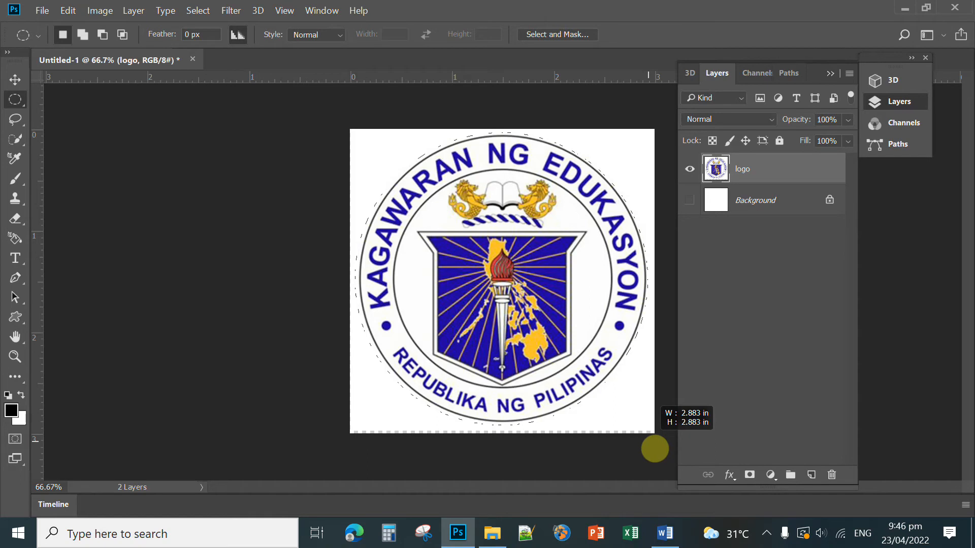
{"action": "left_click_drag", "start_coordinate": [655, 449], "coordinate": [655, 449]}
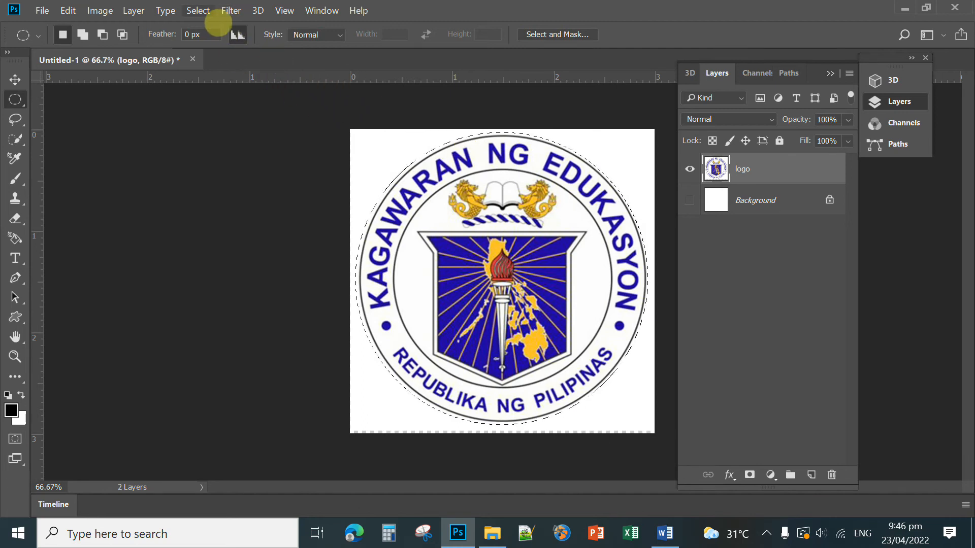
Step: Invert the selection and delete the white area outside the seal from the logo layer
{"action": "left_click", "coordinate": [200, 12]}
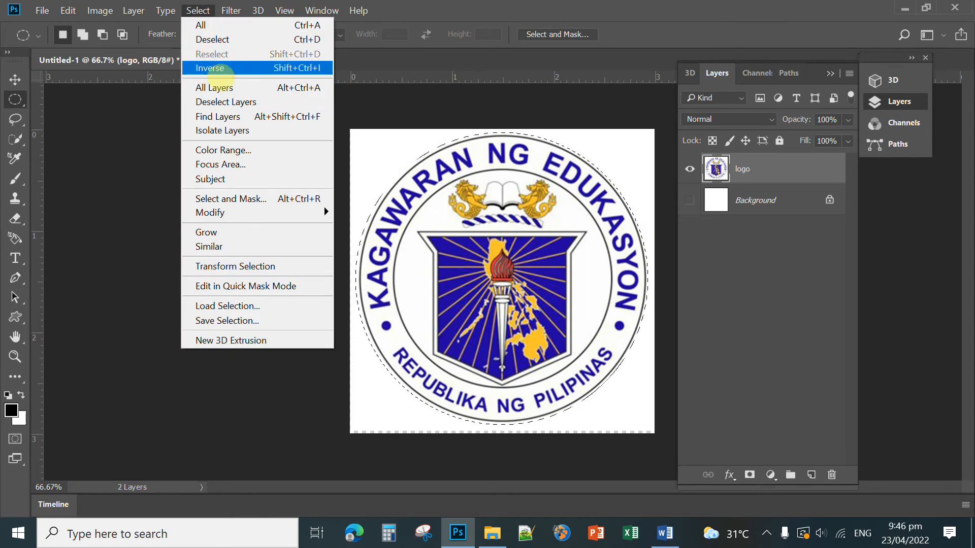
{"action": "left_click", "coordinate": [210, 69]}
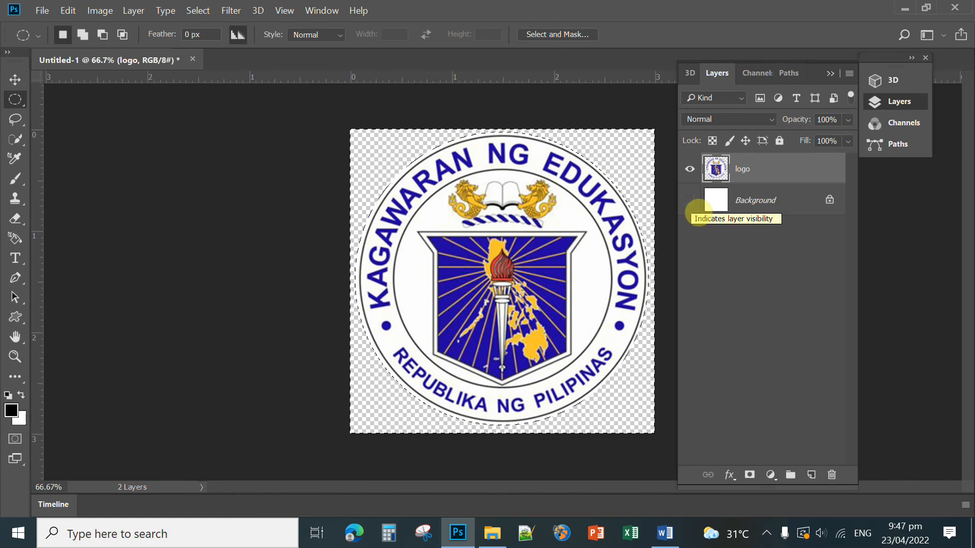
{"action": "left_click", "coordinate": [690, 201]}
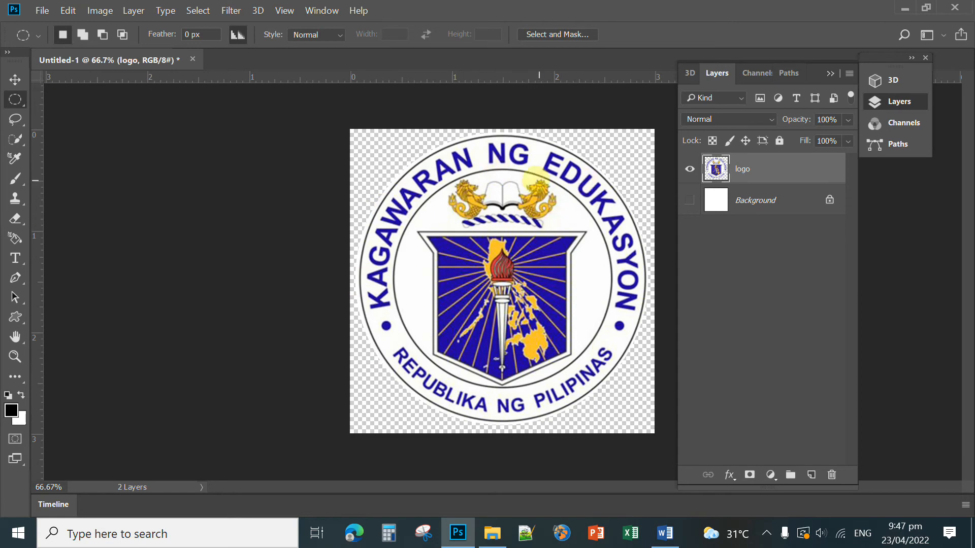
Step: Start saving the document under a new name in the "! tarp tutor" folder on the Desktop
{"action": "left_click", "coordinate": [42, 11]}
{"action": "left_click", "coordinate": [75, 175]}
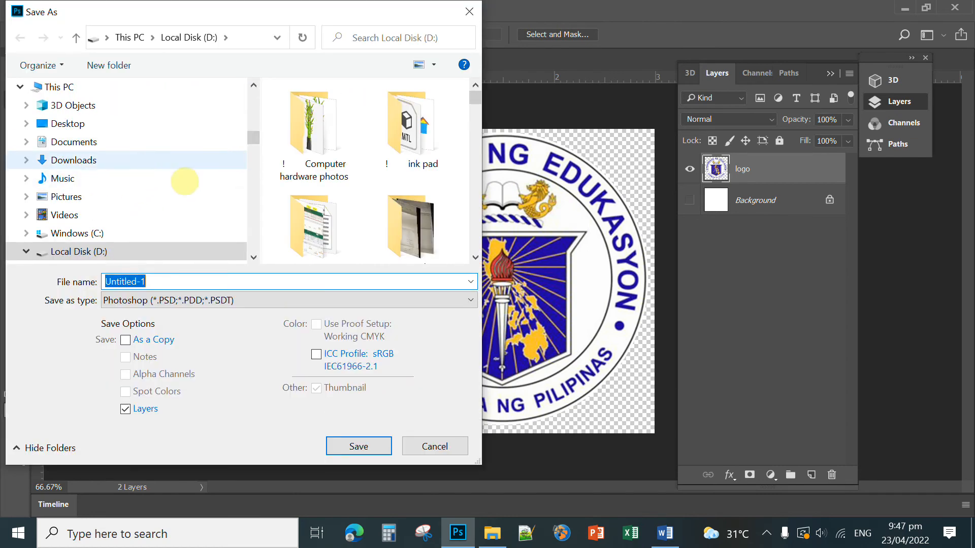
{"action": "left_click_drag", "start_coordinate": [254, 135], "coordinate": [254, 97]}
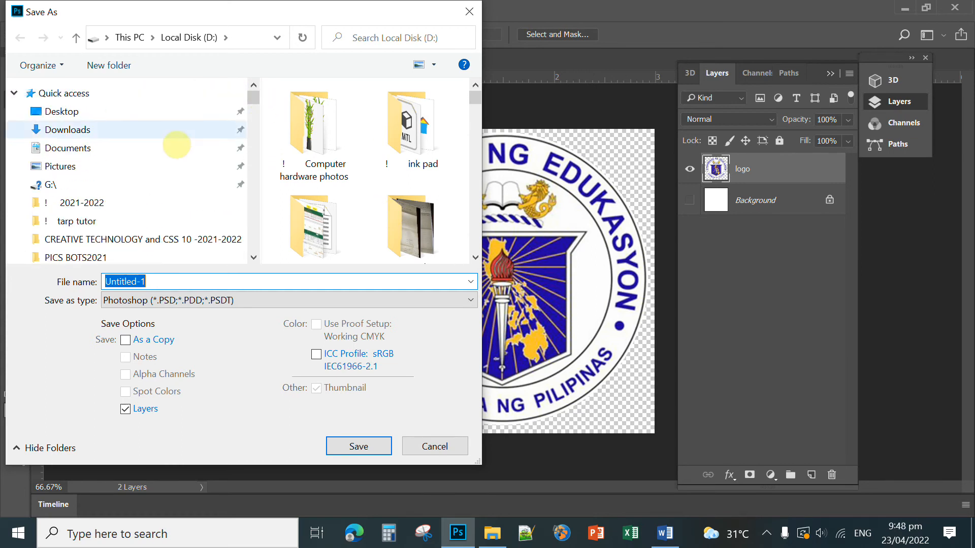
{"action": "left_click", "coordinate": [94, 114]}
{"action": "double_click", "coordinate": [336, 136]}
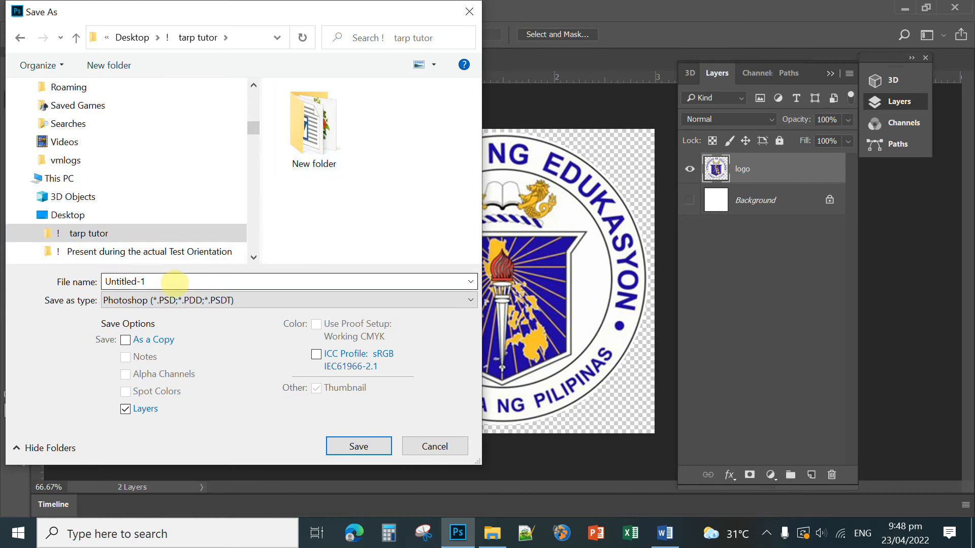
Step: Set the file name to "logo remove bg" for the saved copy
{"action": "left_click", "coordinate": [167, 281]}
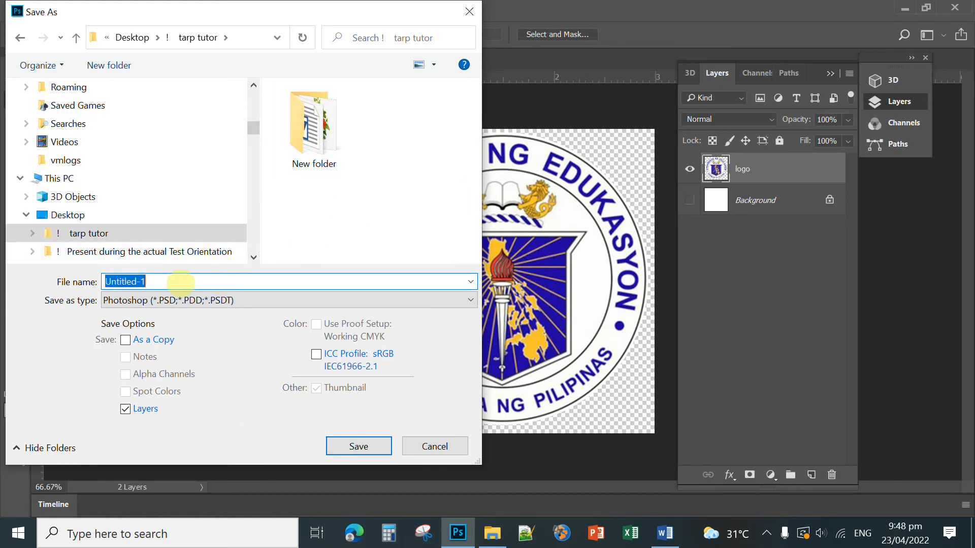
{"action": "type", "text": "logo"}
{"action": "left_click", "coordinate": [180, 283]}
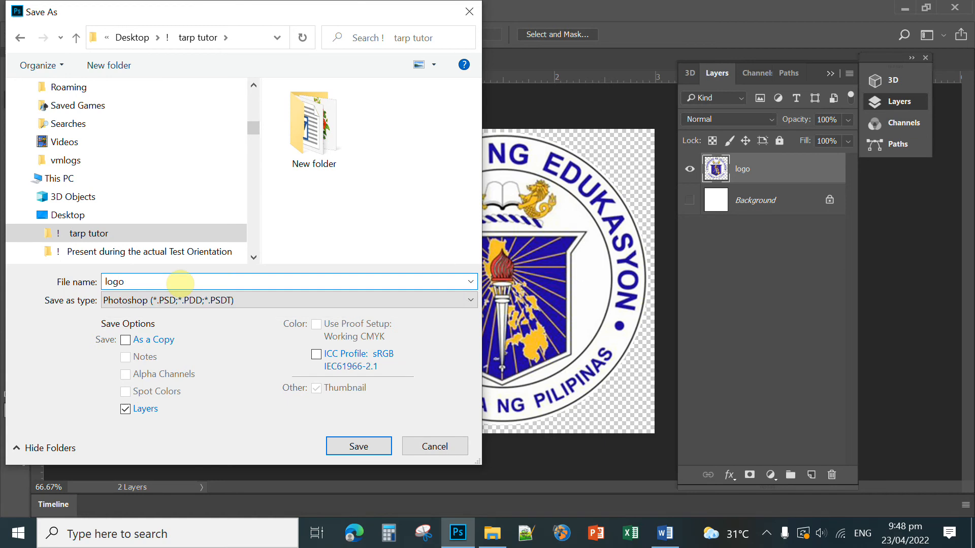
{"action": "type", "text": "remo"}
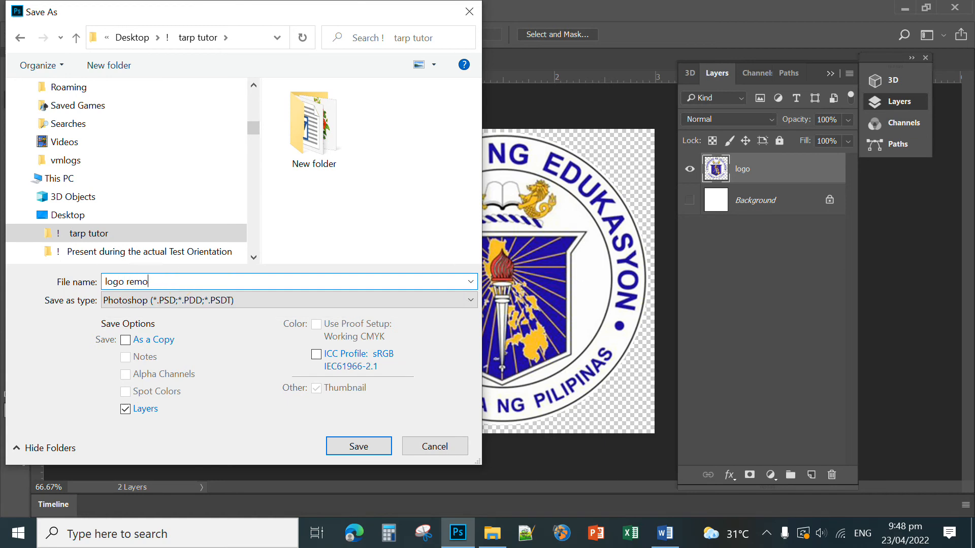
{"action": "type", "text": "ve bg"}
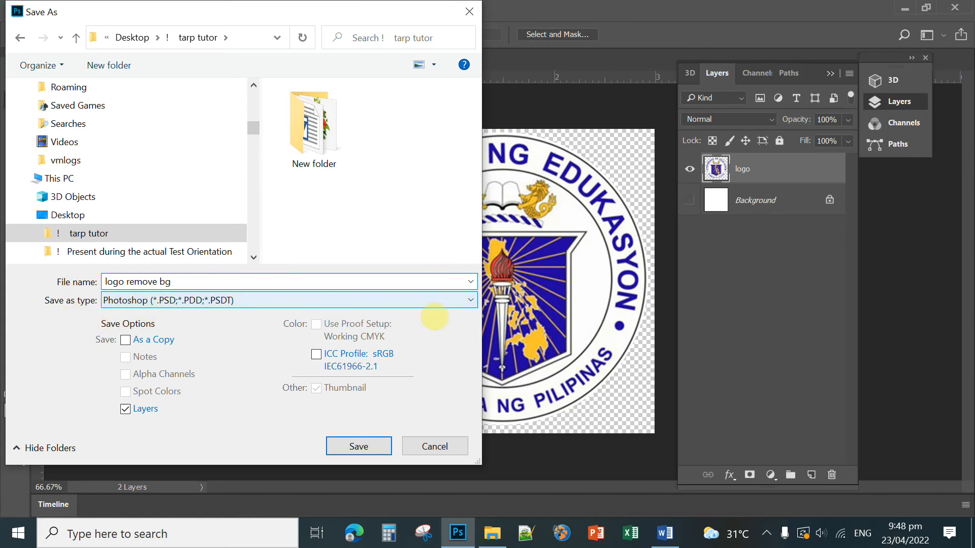
Step: Save the file in PNG format with the Large file size (Fastest saving) option
{"action": "left_click", "coordinate": [394, 303]}
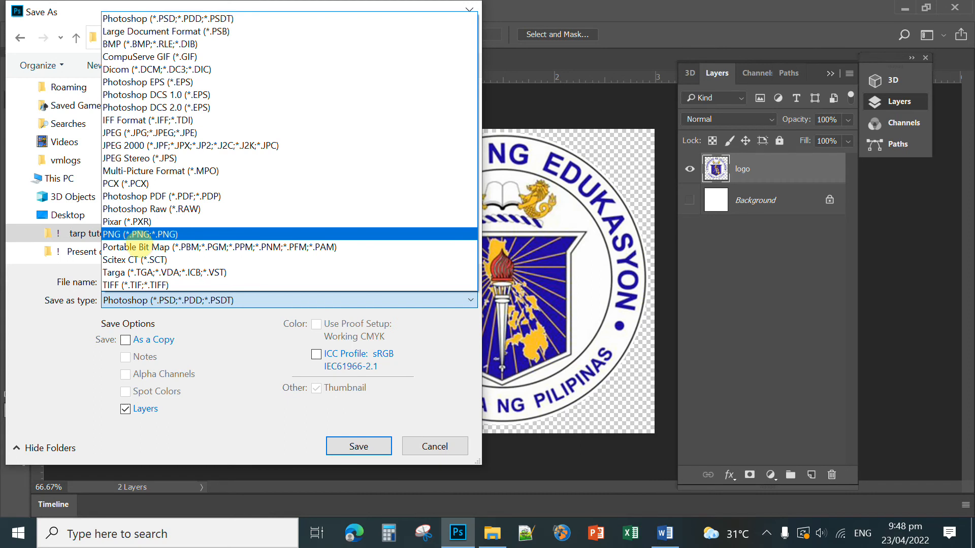
{"action": "left_click", "coordinate": [136, 234]}
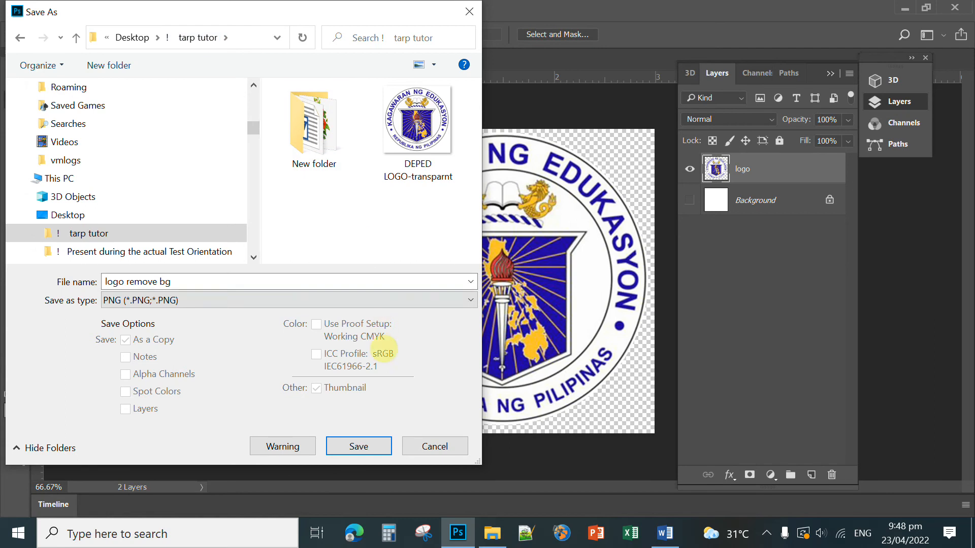
{"action": "left_click", "coordinate": [358, 446]}
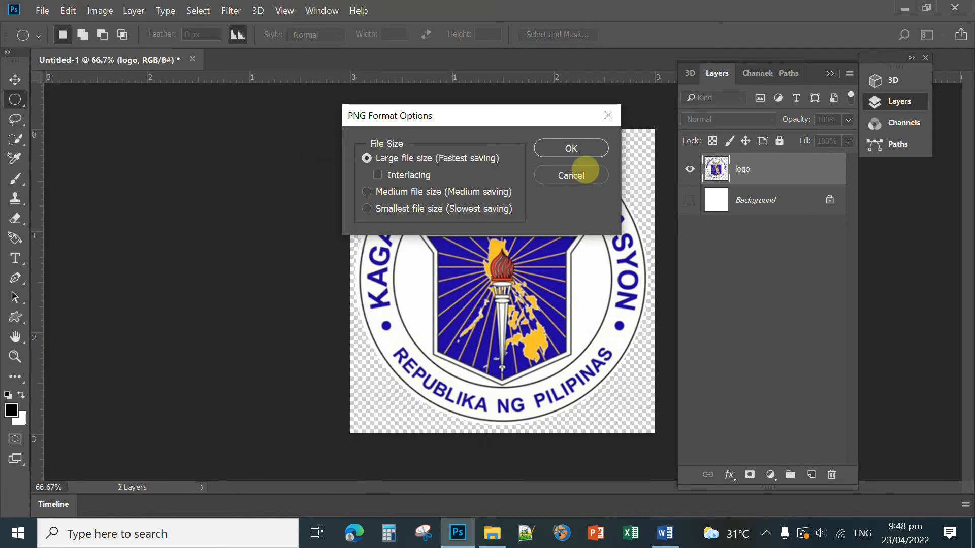
{"action": "left_click", "coordinate": [571, 152]}
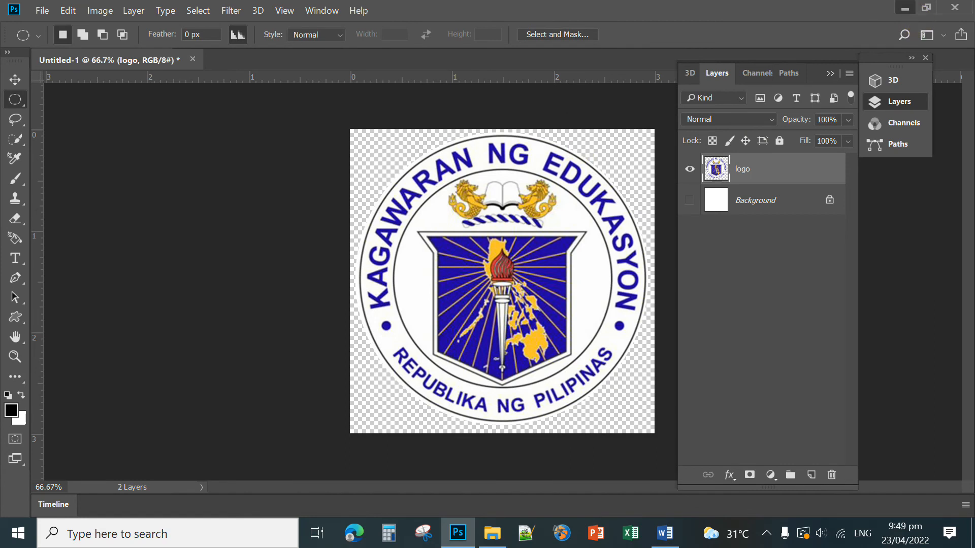
Step: Switch to the "! tarp tutor" folder in File Explorer and copy the original "logo" image file
{"action": "left_click", "coordinate": [905, 9]}
{"action": "left_click", "coordinate": [706, 277]}
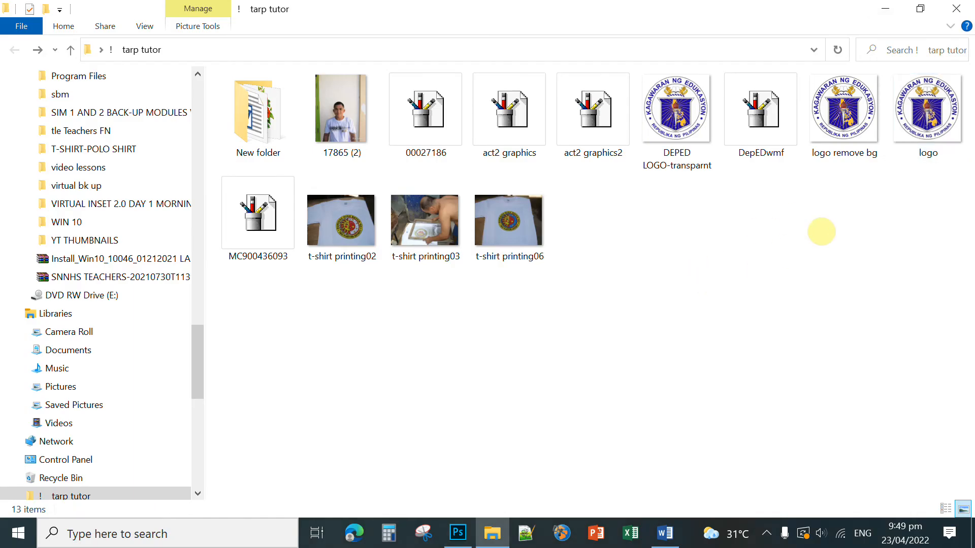
{"action": "left_click", "coordinate": [851, 122]}
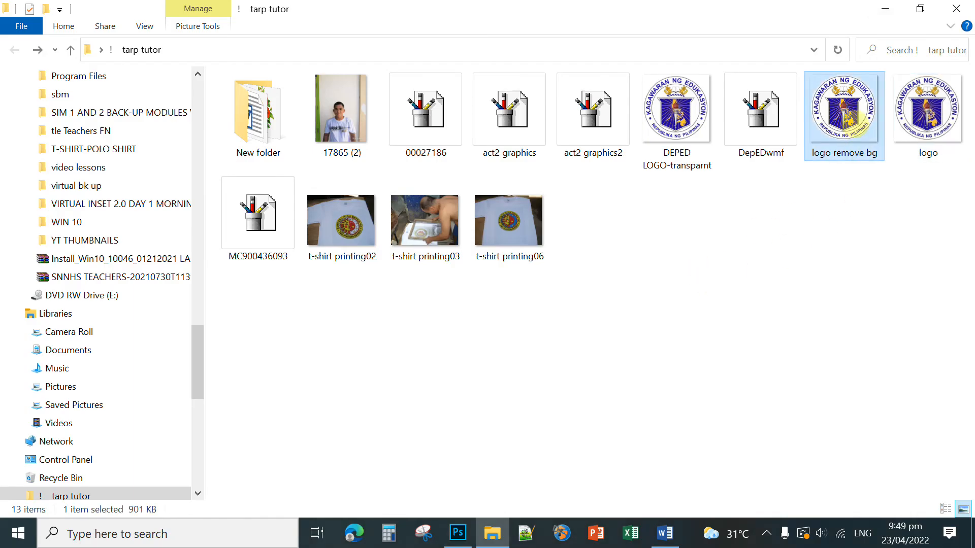
{"action": "left_click", "coordinate": [948, 128]}
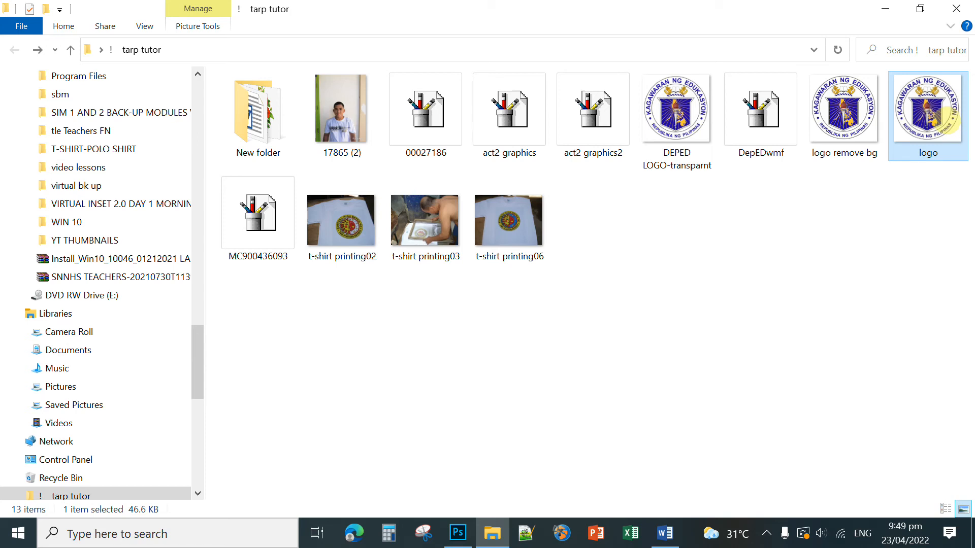
{"action": "right_click", "coordinate": [945, 120]}
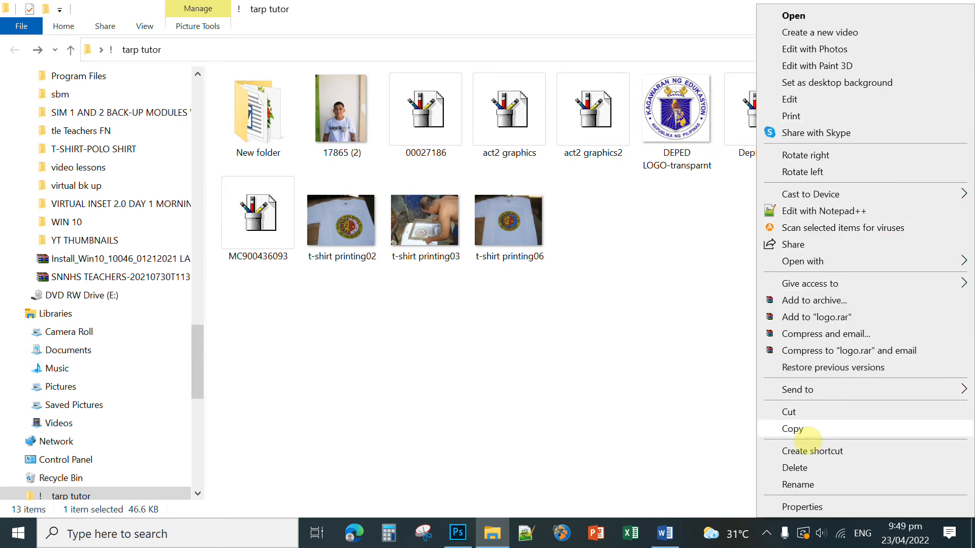
{"action": "left_click", "coordinate": [792, 429]}
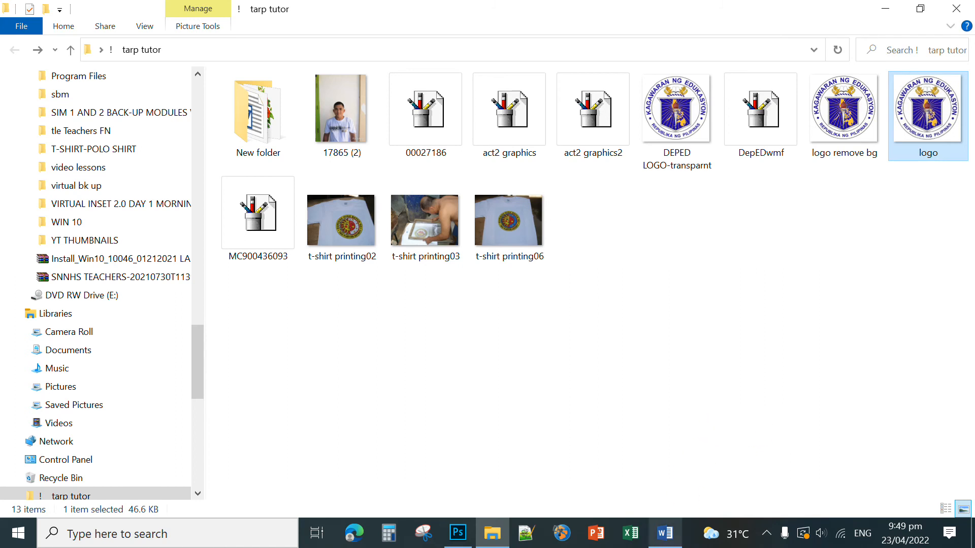
Step: Switch to the Word document, paste the copied logo and set its text wrapping to In Front of Text
{"action": "left_click", "coordinate": [667, 534]}
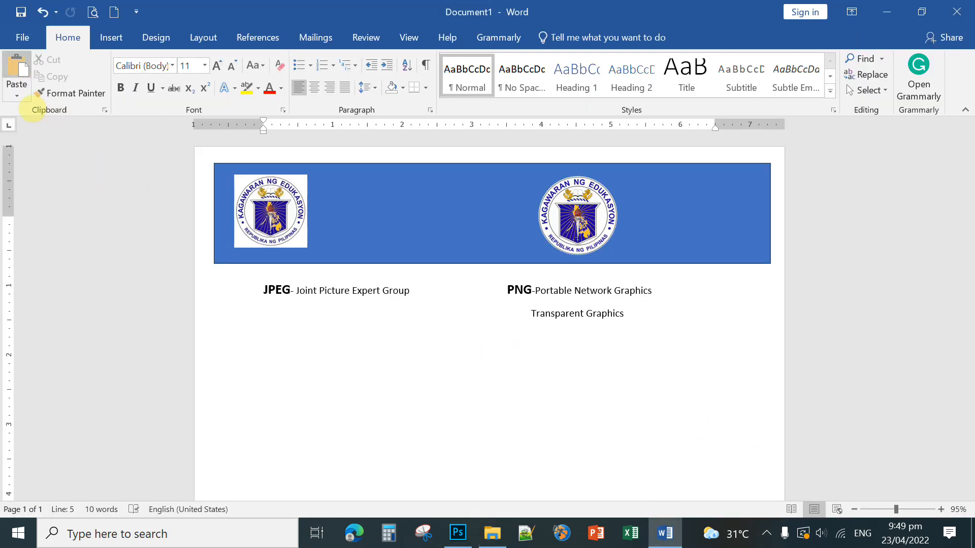
{"action": "left_click", "coordinate": [17, 68]}
{"action": "scroll", "coordinate": [564, 341], "scroll_direction": "up", "scroll_amount": 3}
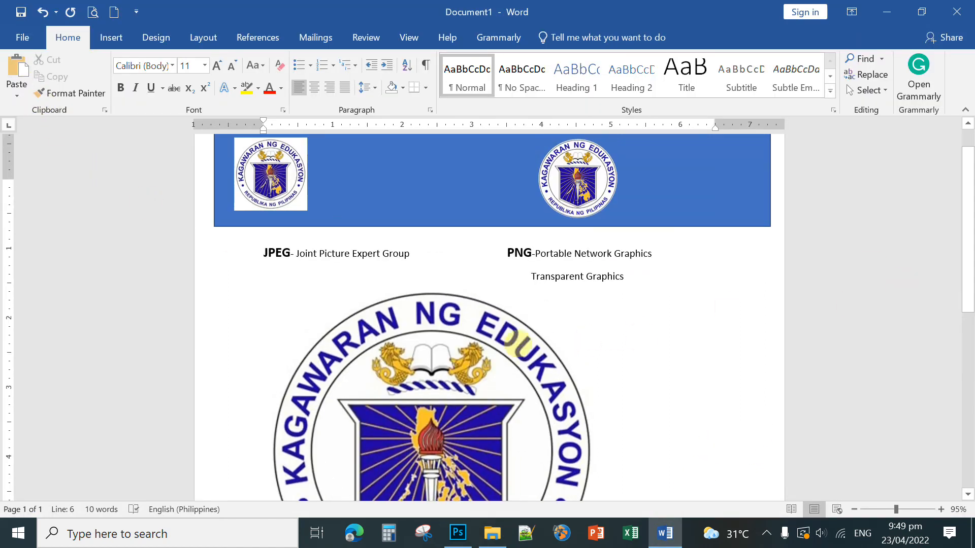
{"action": "left_click", "coordinate": [564, 341]}
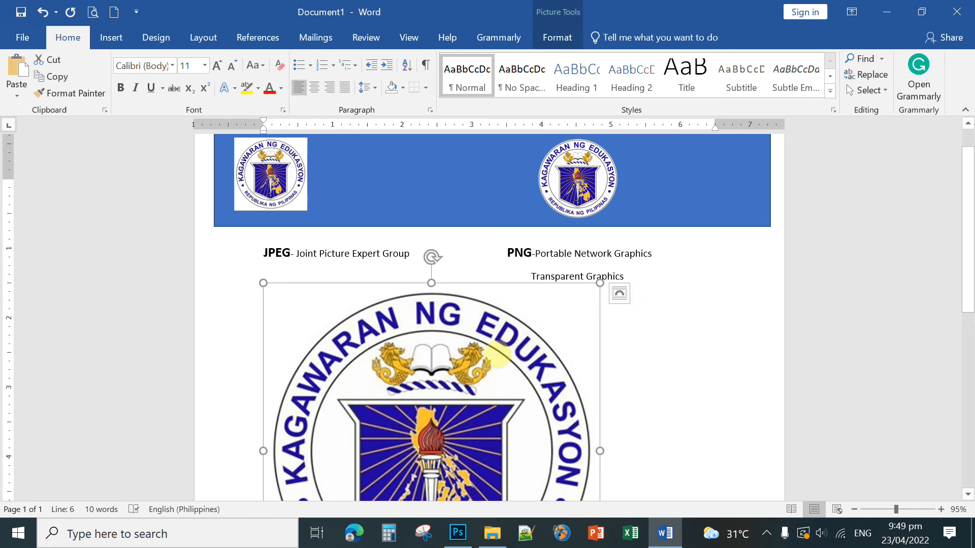
{"action": "left_click", "coordinate": [620, 294]}
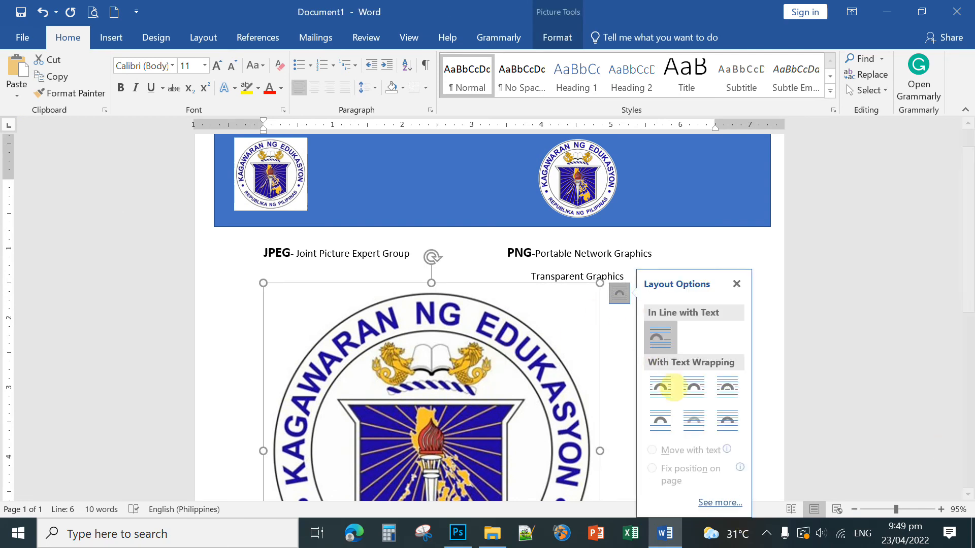
{"action": "left_click", "coordinate": [727, 421]}
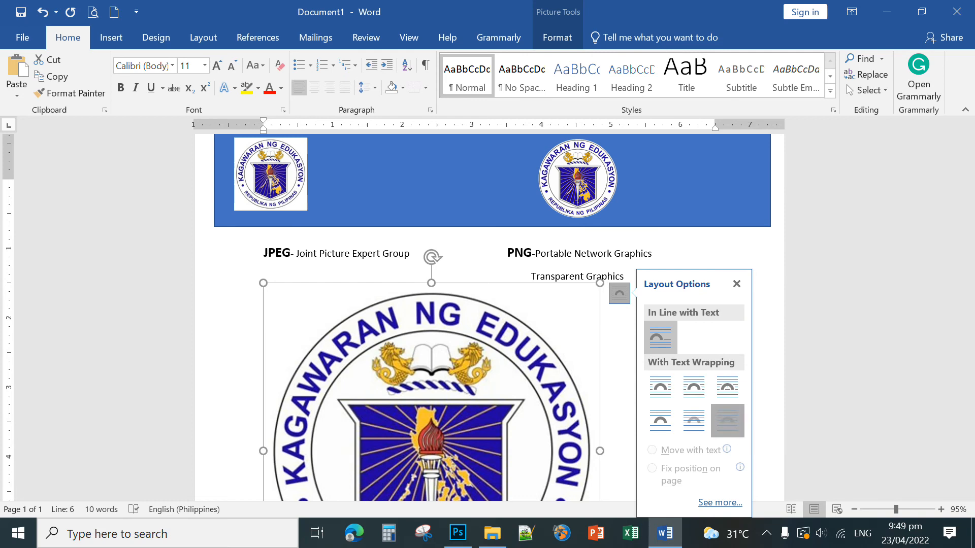
Step: Shrink the pasted logo to about 1.1 inches wide and place it on the blue banner beside the existing JPEG logo
{"action": "left_click_drag", "start_coordinate": [599, 283], "coordinate": [437, 445]}
{"action": "scroll", "coordinate": [371, 472], "scroll_direction": "down", "scroll_amount": 7}
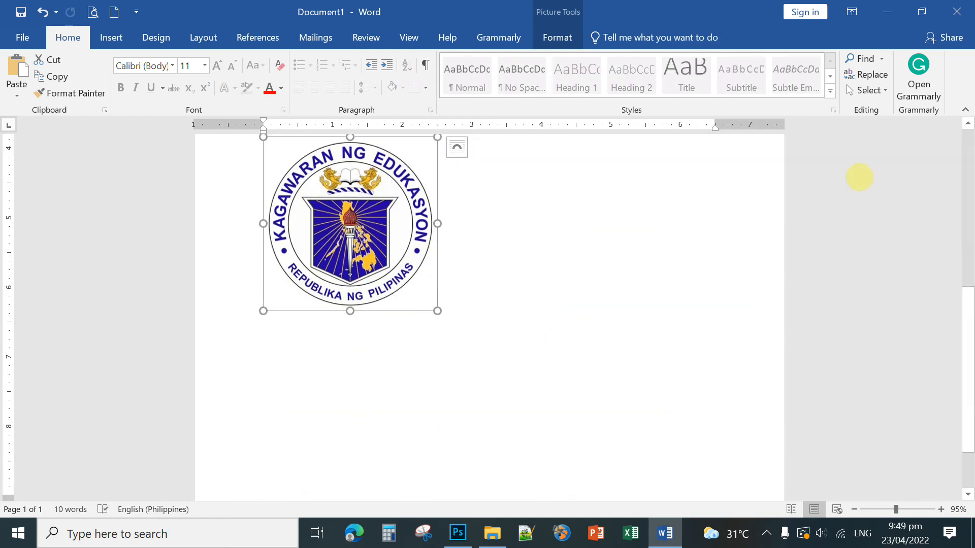
{"action": "scroll", "coordinate": [624, 290], "scroll_direction": "up", "scroll_amount": 7}
{"action": "scroll", "coordinate": [573, 321], "scroll_direction": "up", "scroll_amount": 2}
{"action": "scroll", "coordinate": [533, 351], "scroll_direction": "down", "scroll_amount": 1}
{"action": "left_click_drag", "start_coordinate": [356, 453], "coordinate": [425, 193]}
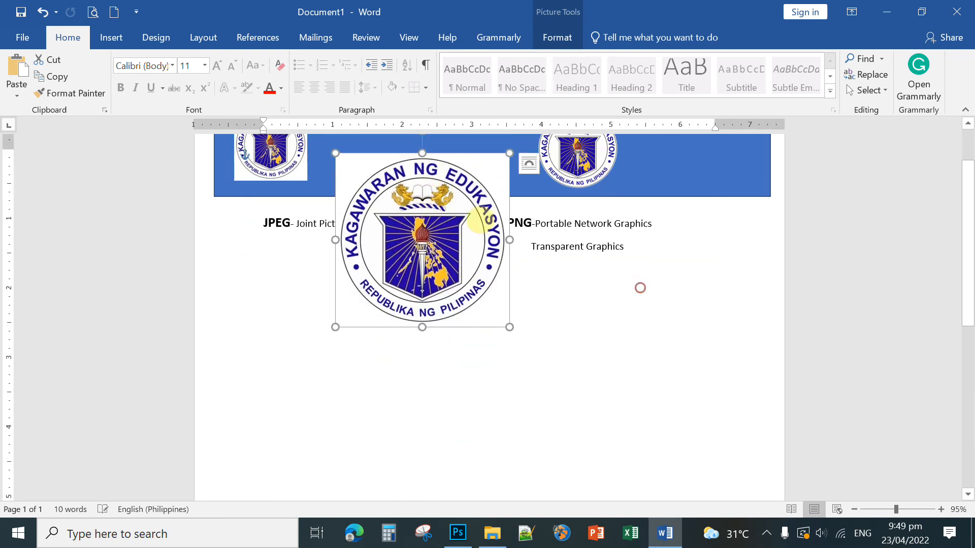
{"action": "scroll", "coordinate": [640, 284], "scroll_direction": "up", "scroll_amount": 2}
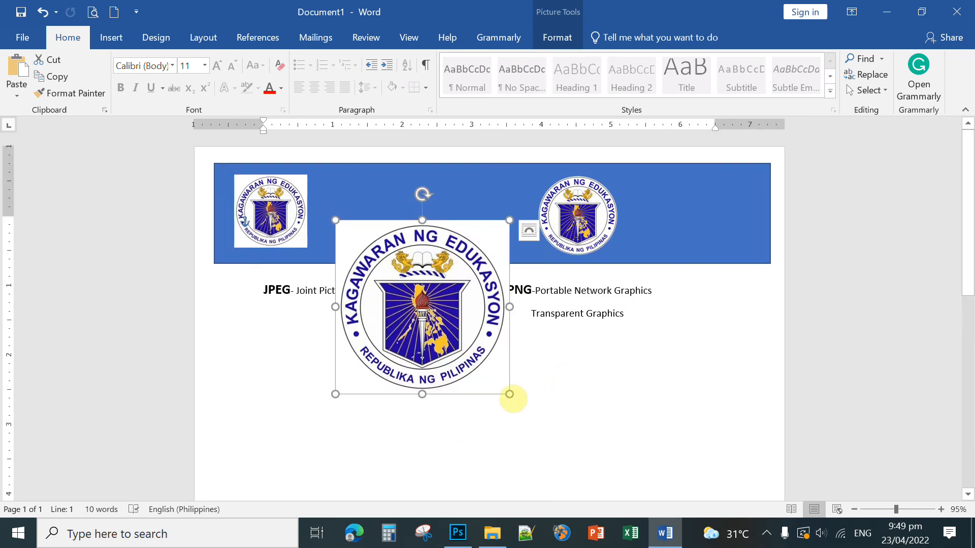
{"action": "left_click_drag", "start_coordinate": [509, 394], "coordinate": [430, 312]}
{"action": "left_click_drag", "start_coordinate": [391, 279], "coordinate": [389, 228]}
{"action": "left_click_drag", "start_coordinate": [427, 169], "coordinate": [406, 189]}
{"action": "mouse_move", "coordinate": [369, 225]}
{"action": "left_mouse_down"}
{"action": "mouse_move", "coordinate": [366, 205]}
{"action": "mouse_move", "coordinate": [361, 211]}
{"action": "left_mouse_up"}
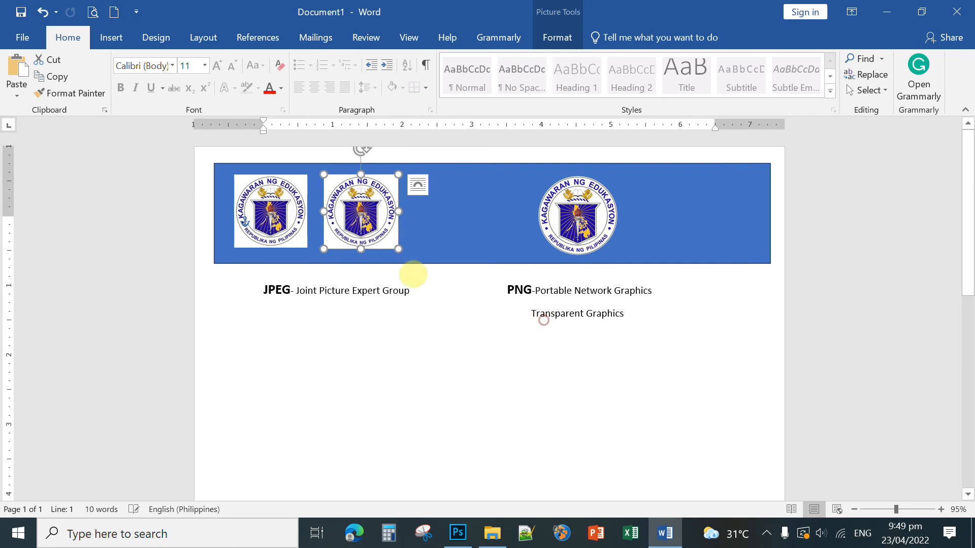
{"action": "left_click", "coordinate": [517, 376]}
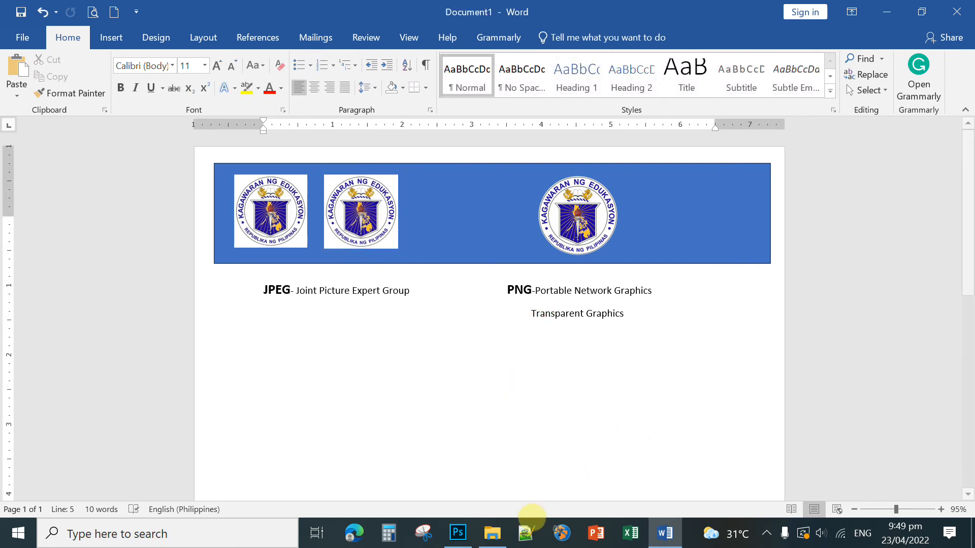
Step: Switch back to File Explorer and copy the "logo remove bg" file
{"action": "left_click", "coordinate": [492, 533]}
{"action": "left_click", "coordinate": [855, 118]}
{"action": "left_click_drag", "start_coordinate": [863, 129], "coordinate": [831, 181]}
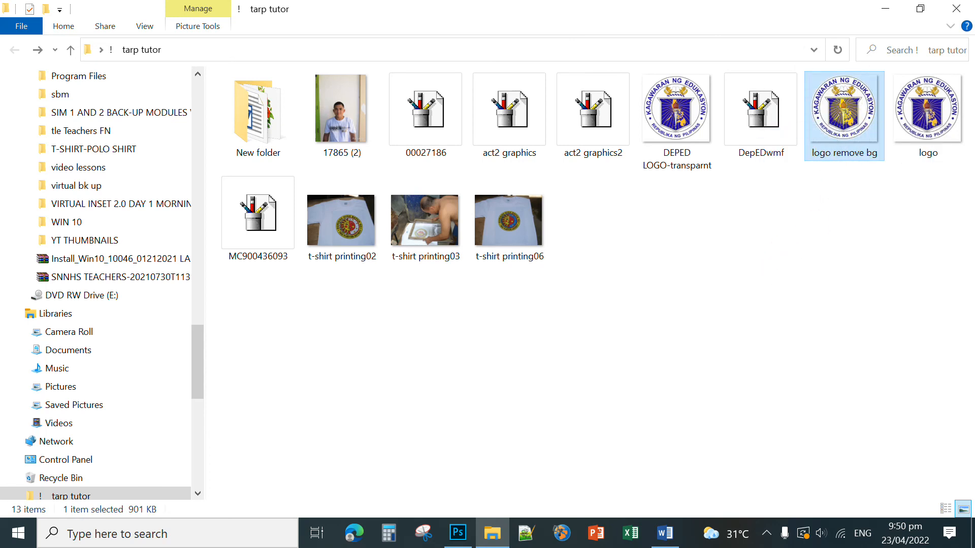
{"action": "right_click", "coordinate": [847, 117]}
{"action": "left_click", "coordinate": [745, 429]}
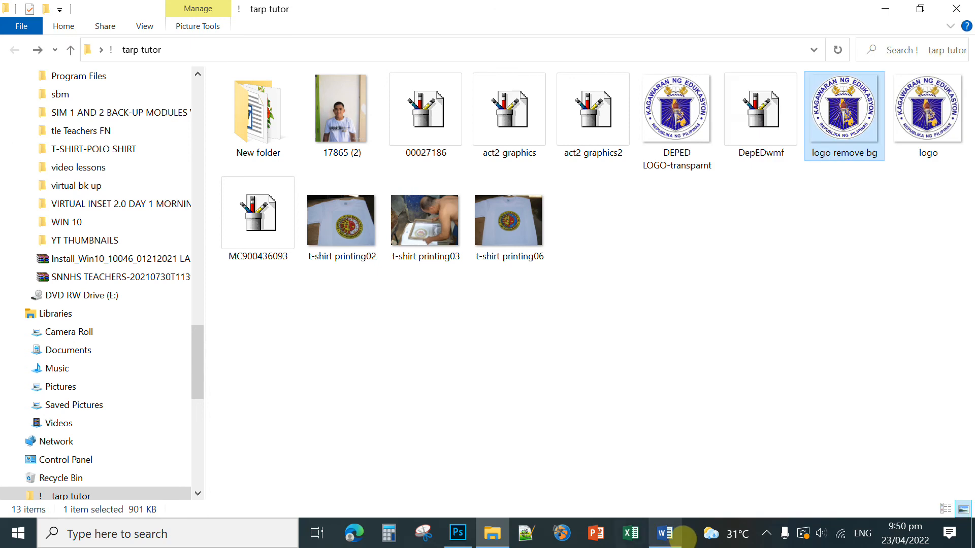
Step: Paste the background-free logo into the Word document and set its text wrapping to In Front of Text
{"action": "left_click", "coordinate": [665, 533]}
{"action": "left_click", "coordinate": [19, 81]}
{"action": "left_click", "coordinate": [420, 339]}
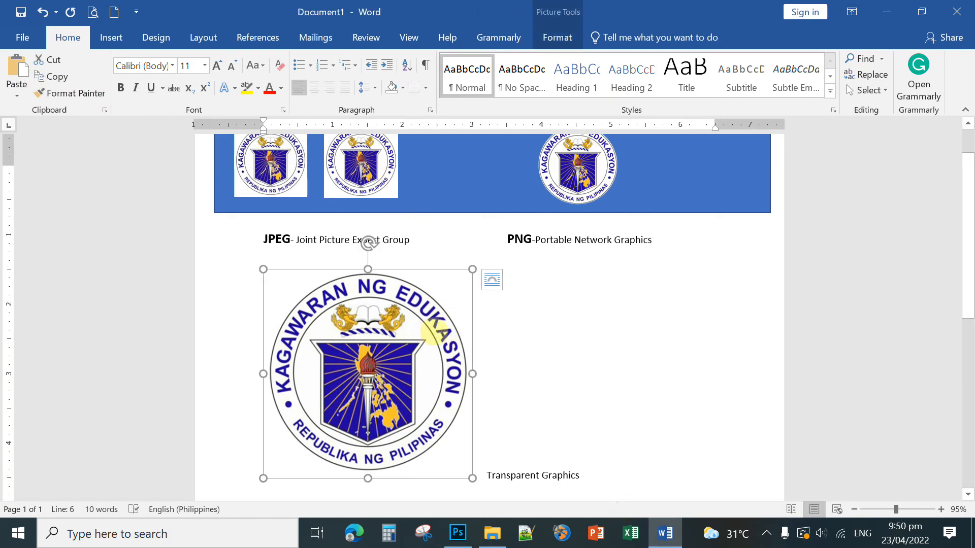
{"action": "left_click", "coordinate": [382, 347]}
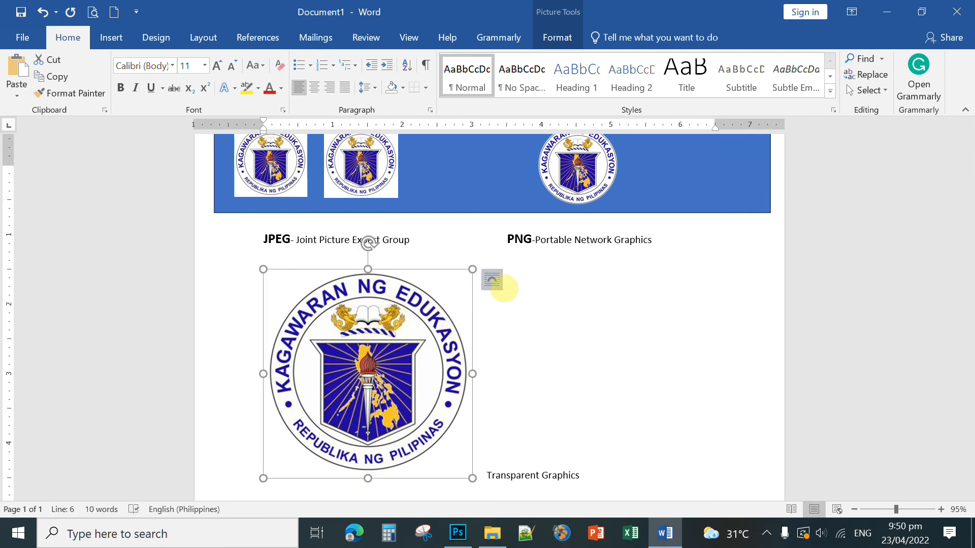
{"action": "left_click", "coordinate": [492, 280]}
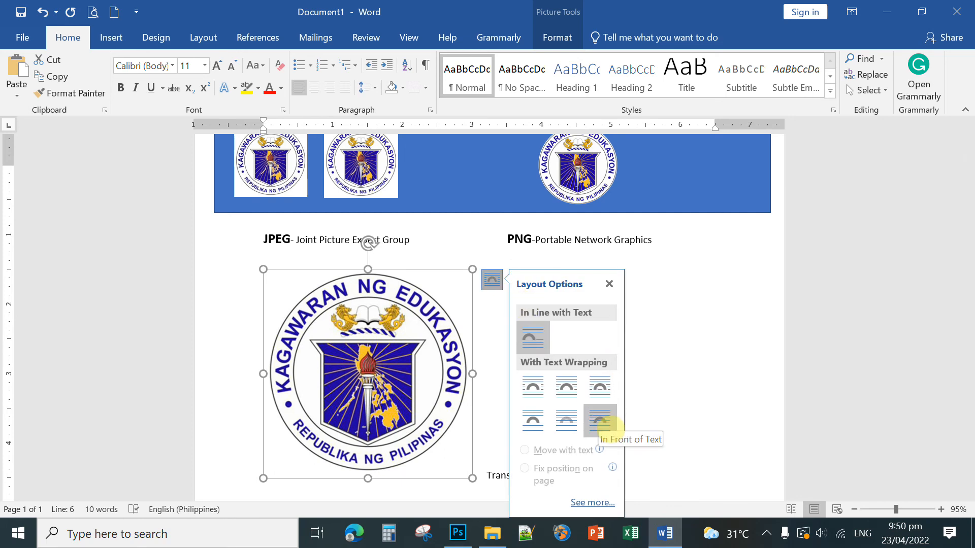
{"action": "left_click", "coordinate": [600, 422]}
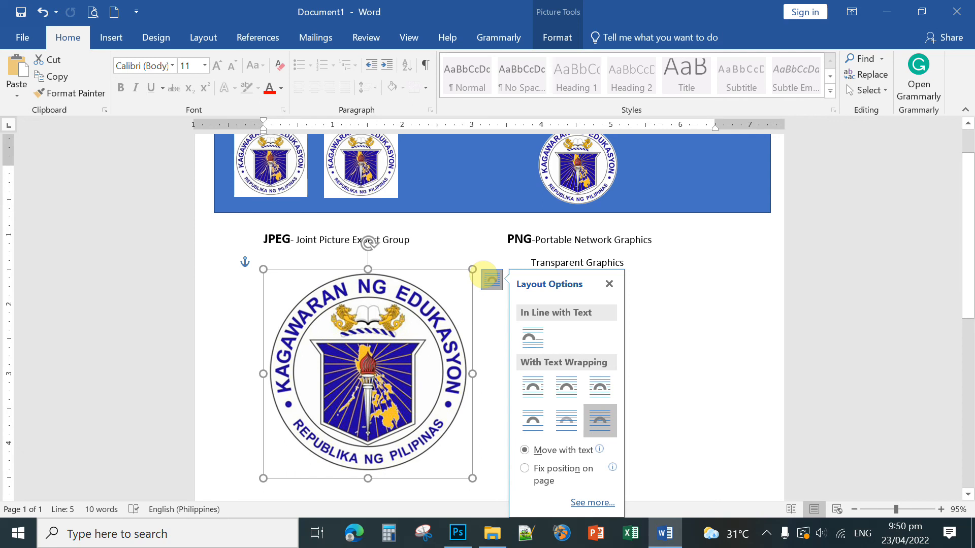
{"action": "left_click", "coordinate": [713, 400]}
Step: Shrink the background-free logo to about 1.2 inches wide and place it on the blue banner beside the existing PNG logo
{"action": "left_click_drag", "start_coordinate": [472, 269], "coordinate": [349, 444]}
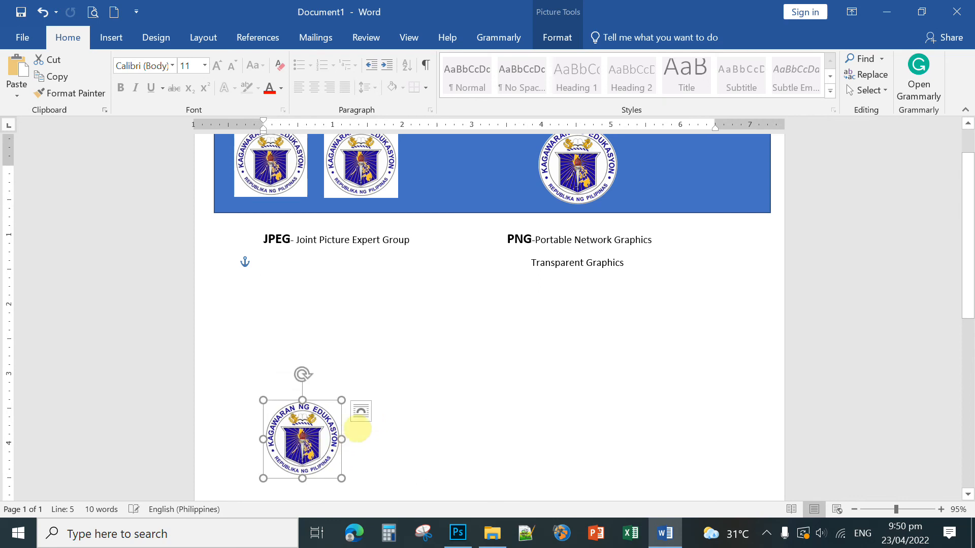
{"action": "scroll", "coordinate": [471, 360], "scroll_direction": "up", "scroll_amount": 2}
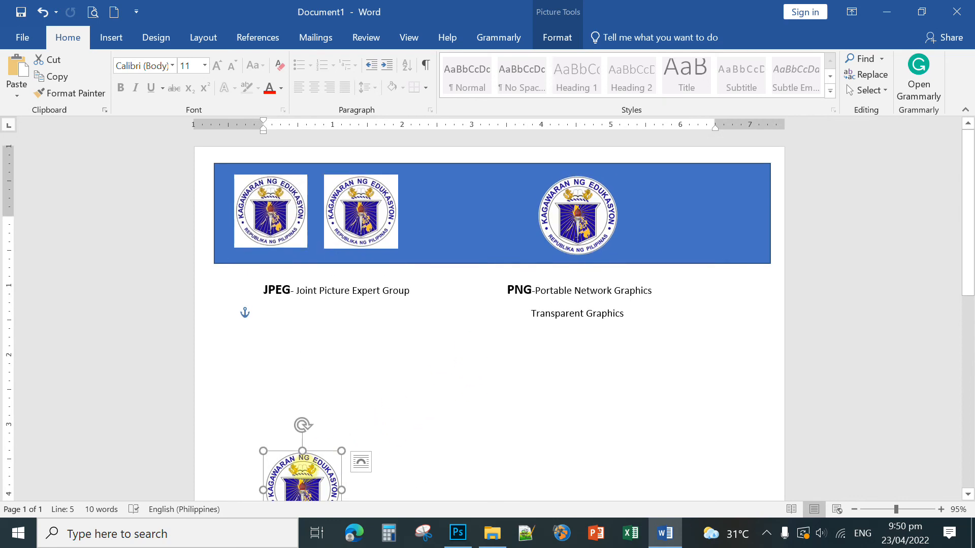
{"action": "left_click_drag", "start_coordinate": [320, 459], "coordinate": [725, 174]}
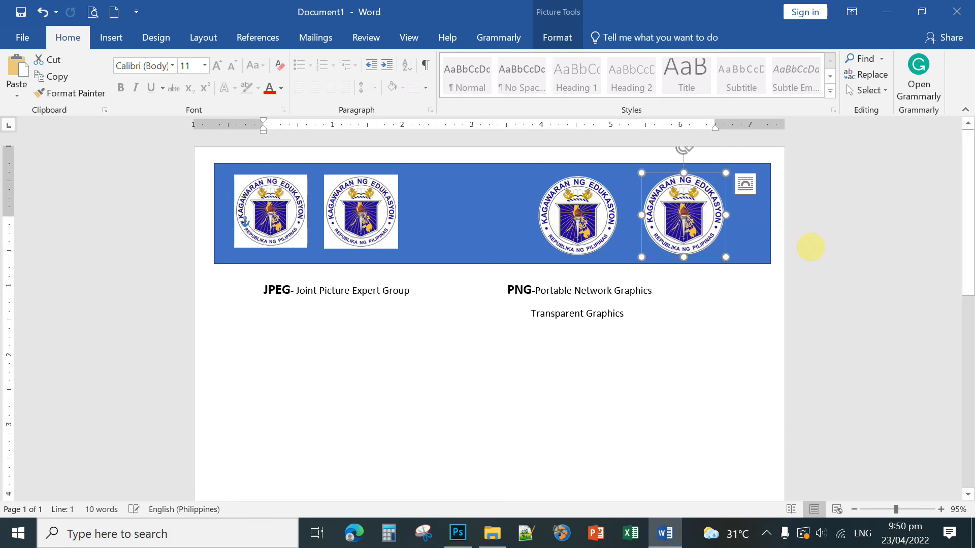
{"action": "left_click", "coordinate": [803, 240]}
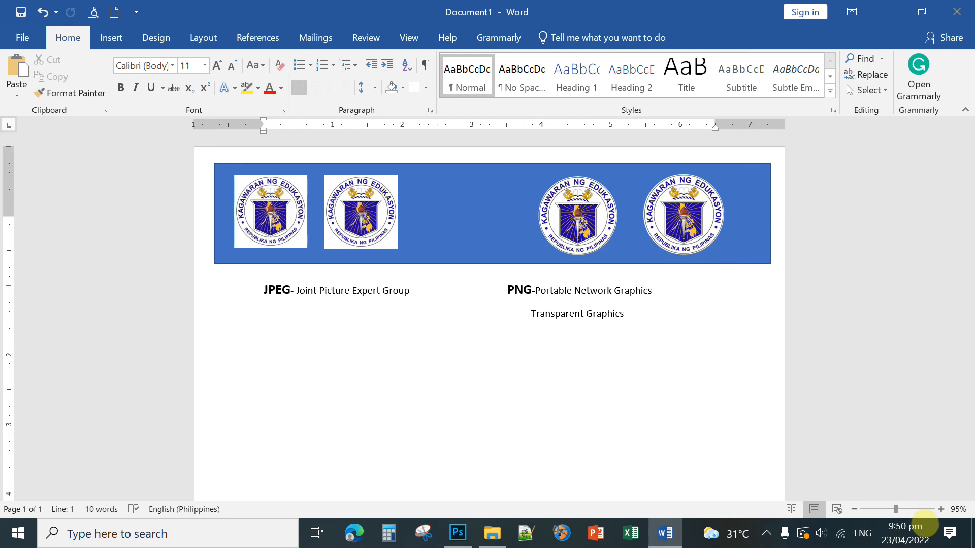
Step: Zoom the document to 297% and compare the JPEG and PNG logos on the blue banner
{"action": "left_click", "coordinate": [917, 509]}
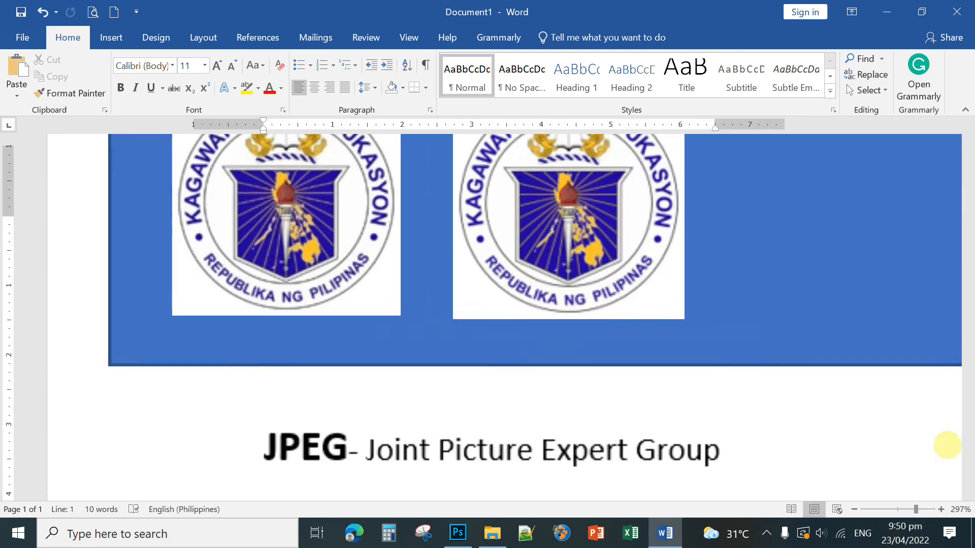
{"action": "scroll", "coordinate": [955, 254], "scroll_direction": "up", "scroll_amount": 3}
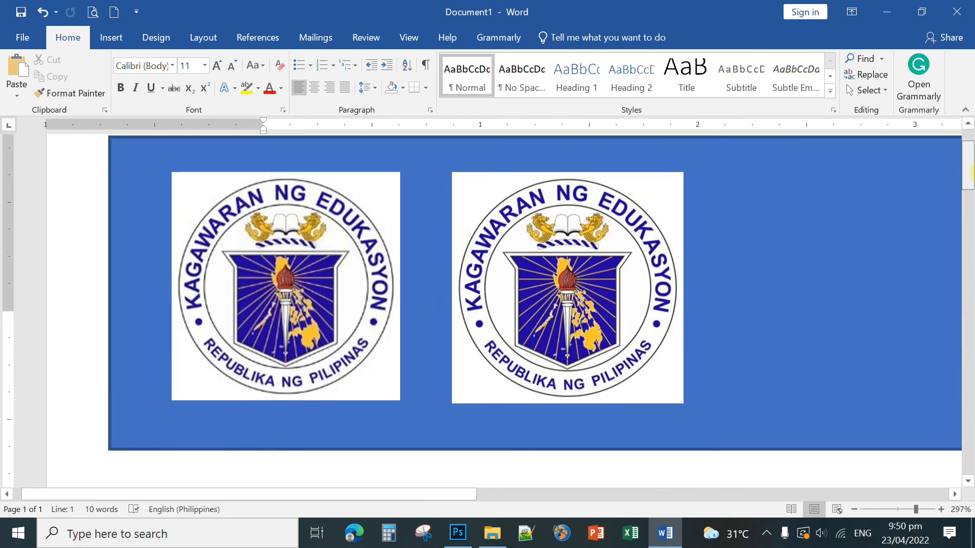
{"action": "left_click_drag", "start_coordinate": [446, 496], "coordinate": [883, 523]}
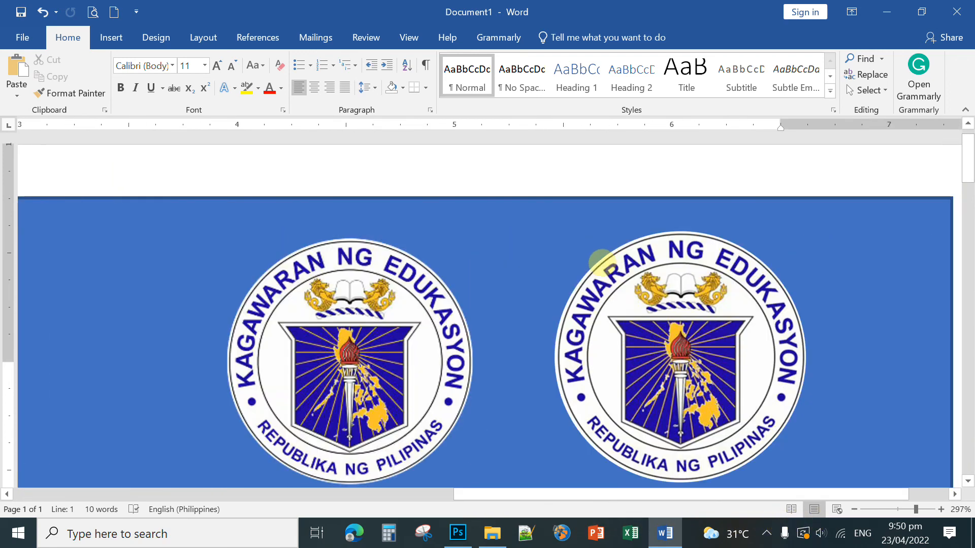